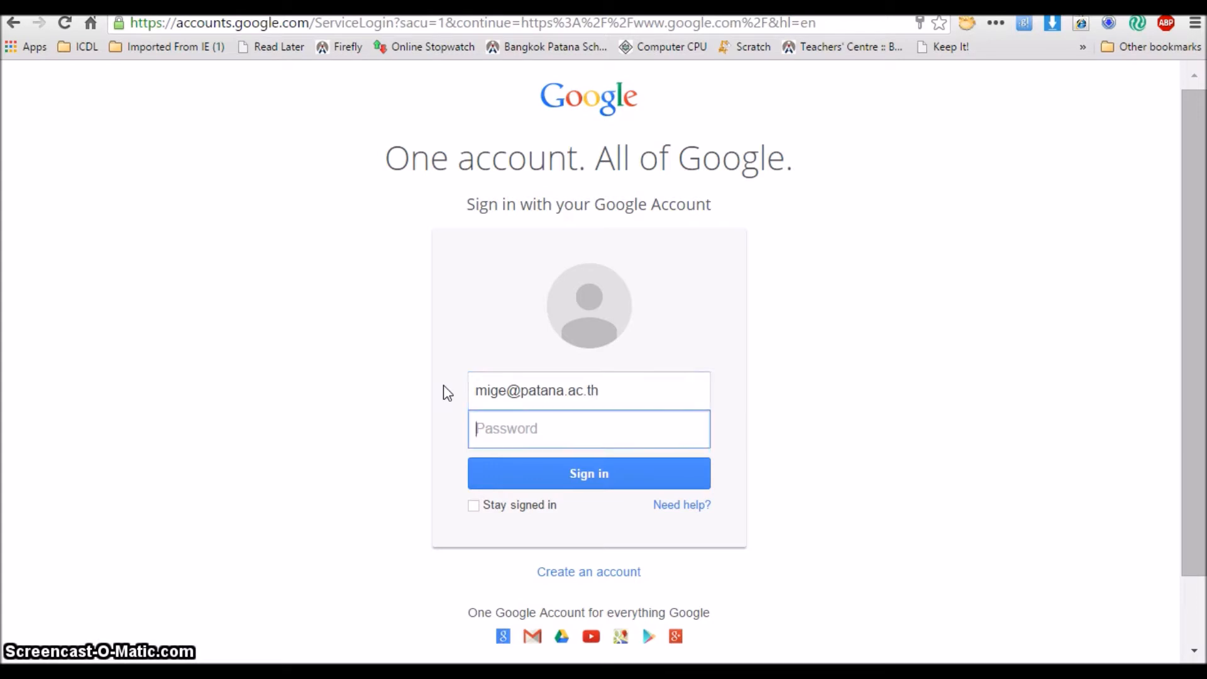
- Enter the account password to sign in to the Google account, and open Google Drive
type("********")
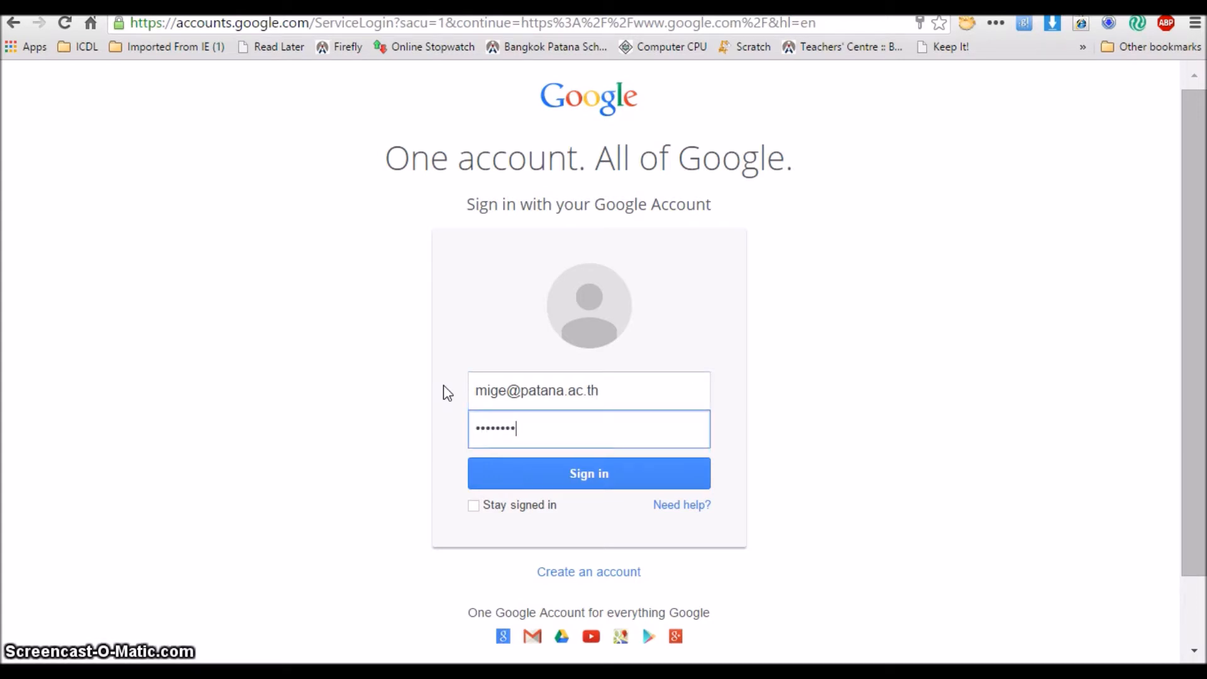
left_click(548, 472)
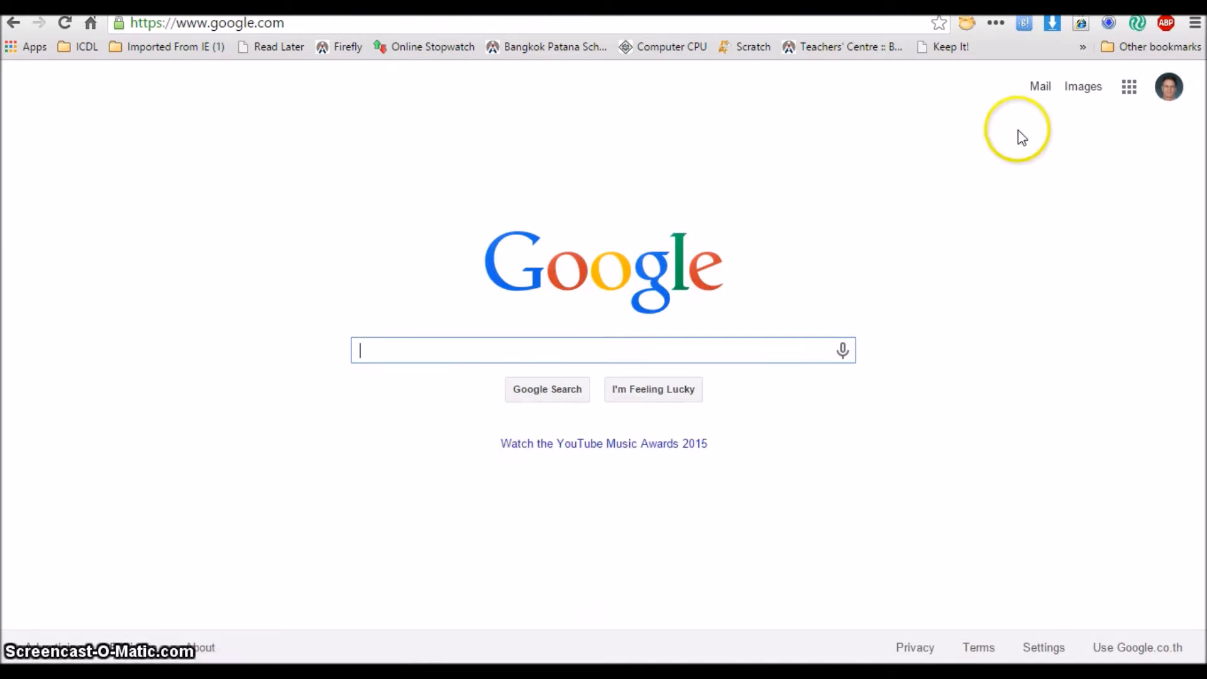
left_click(1129, 90)
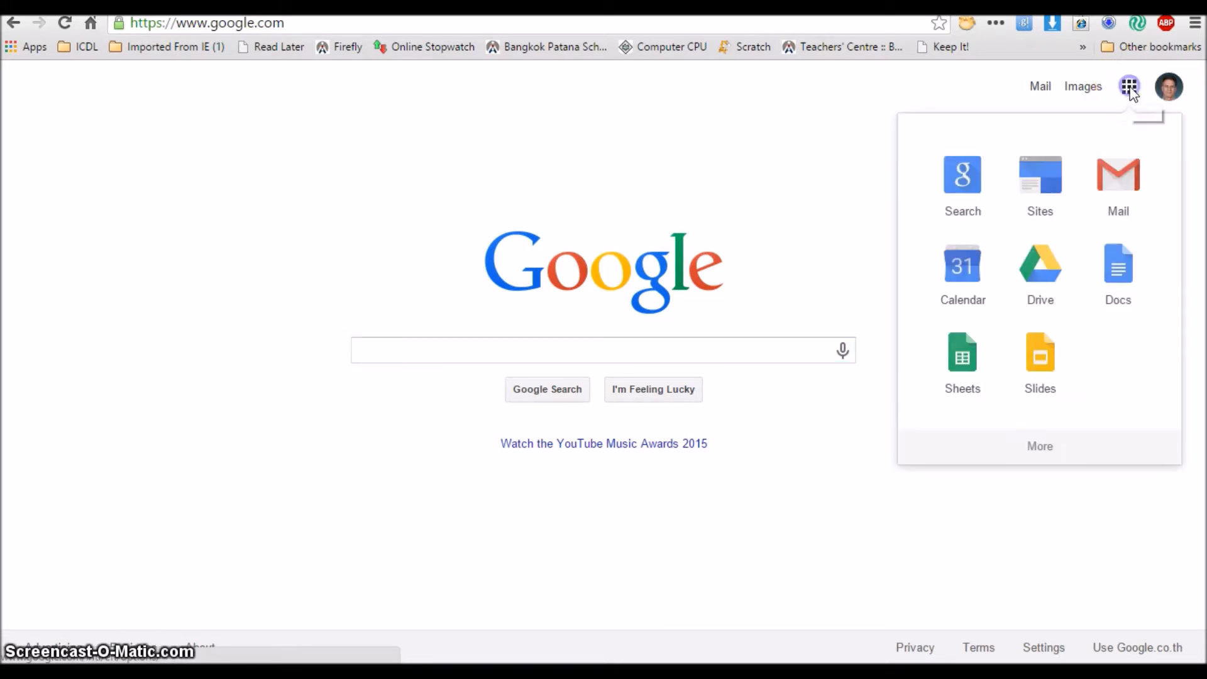
left_click(1048, 274)
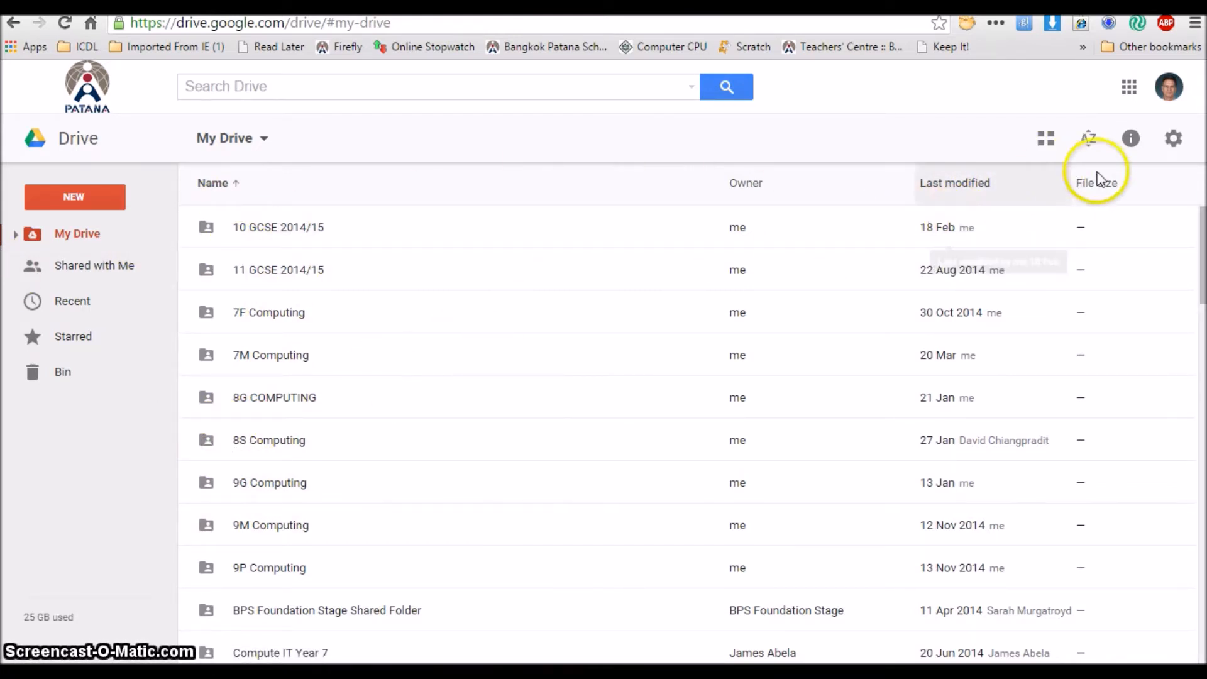
- Download Google Drive for Mac and PC from Drive's download page, accepting the terms to install it
left_click(1173, 139)
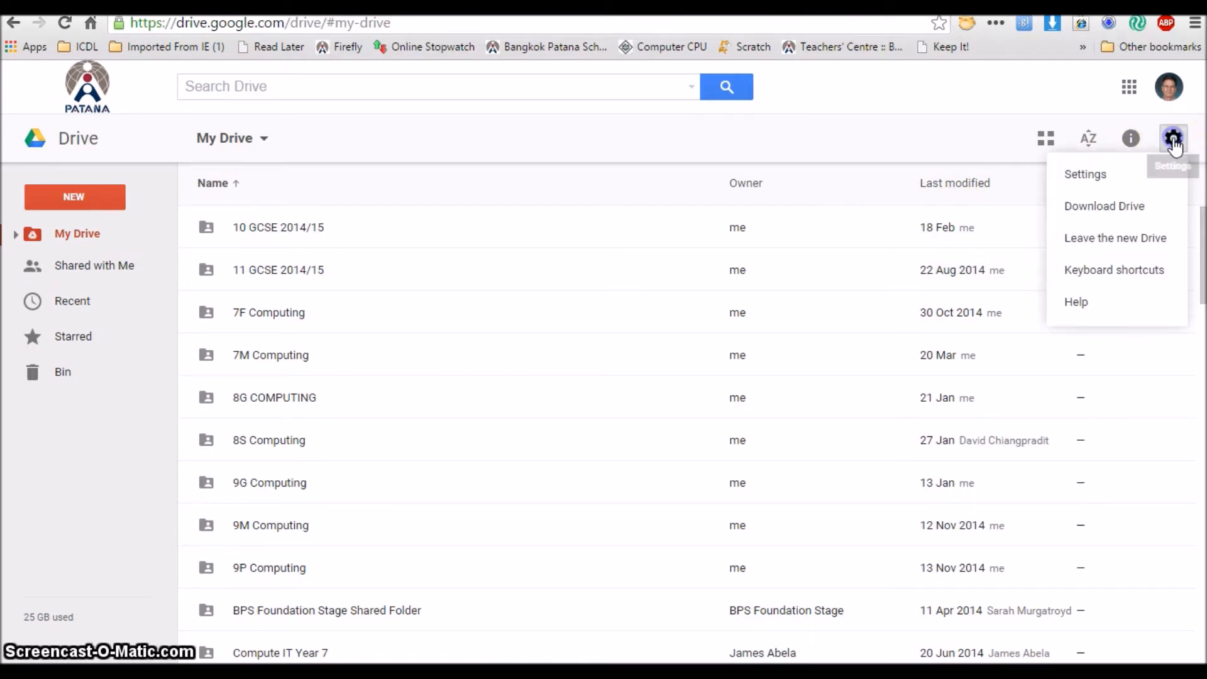
left_click(1139, 214)
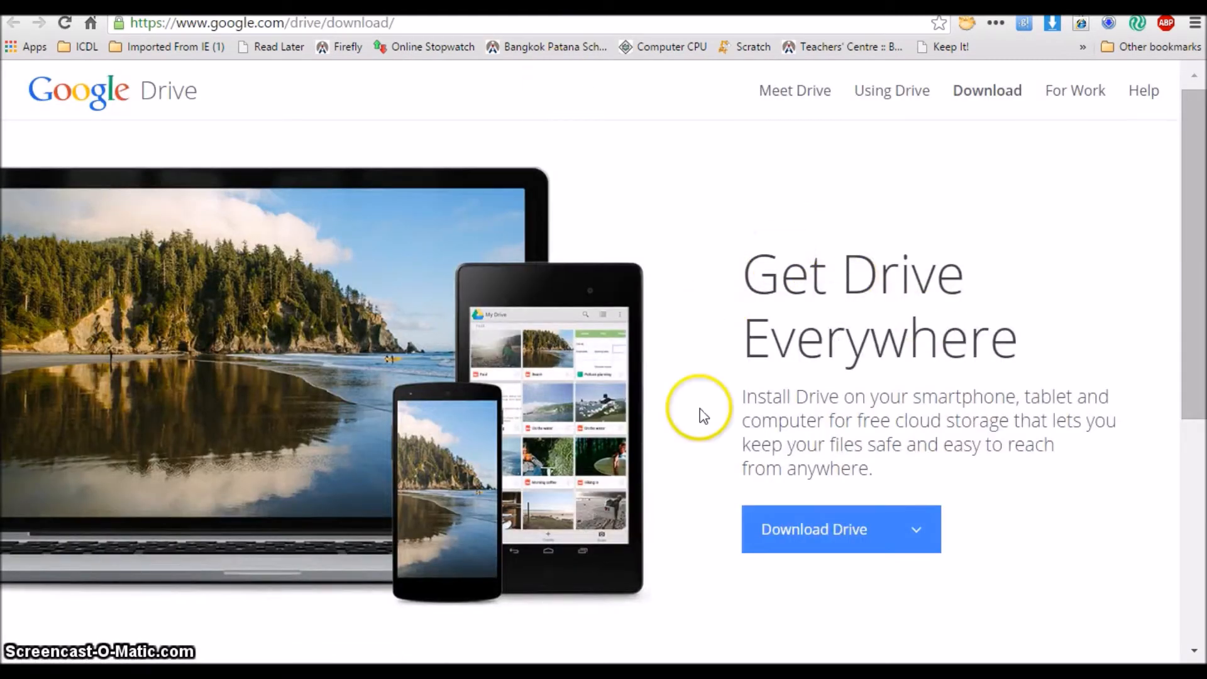
left_click(899, 531)
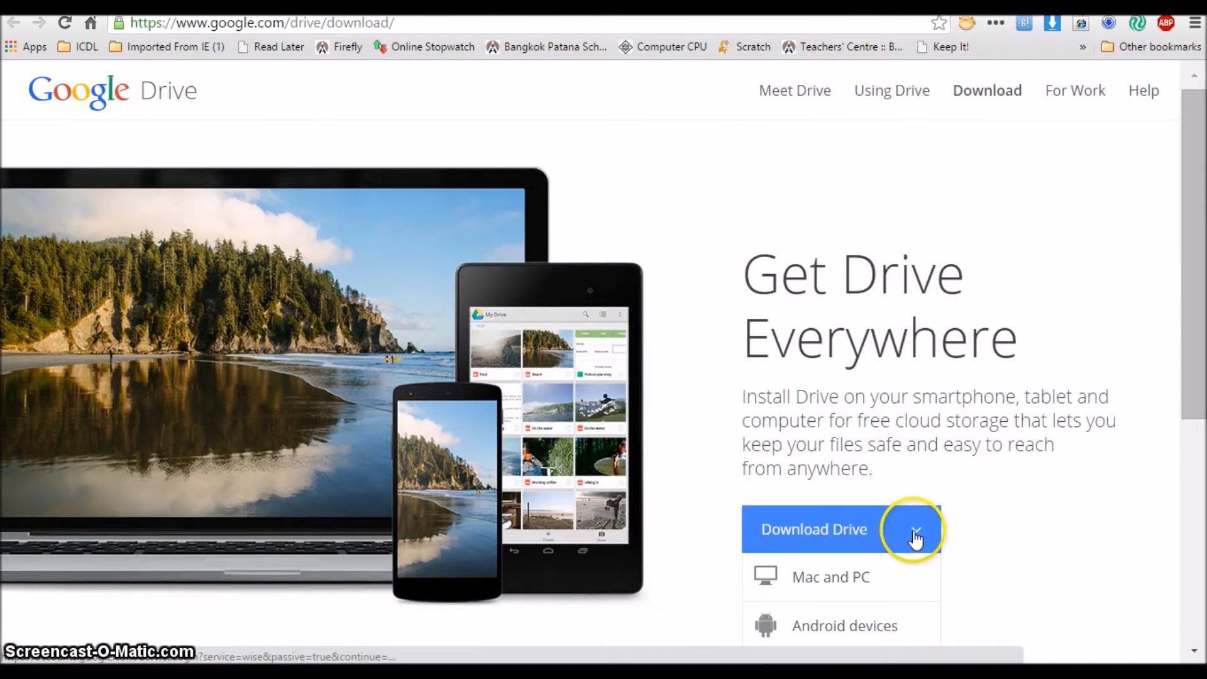
left_click_drag(1199, 382, 1195, 466)
left_click(893, 375)
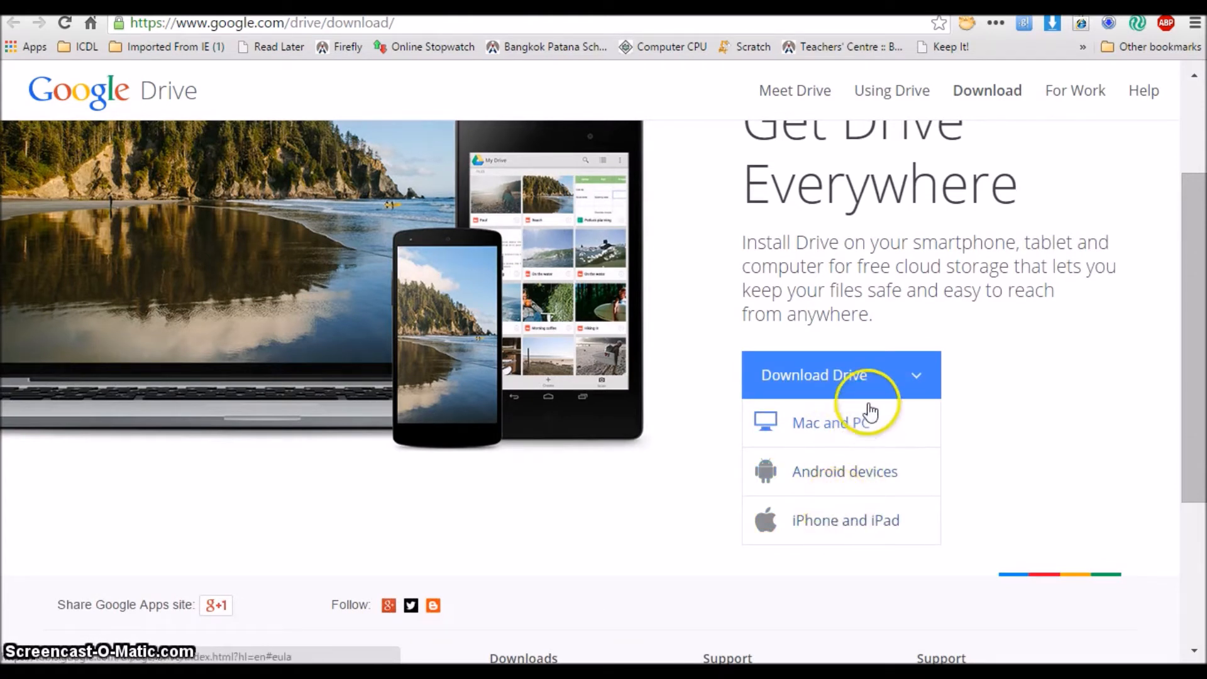
left_click(831, 433)
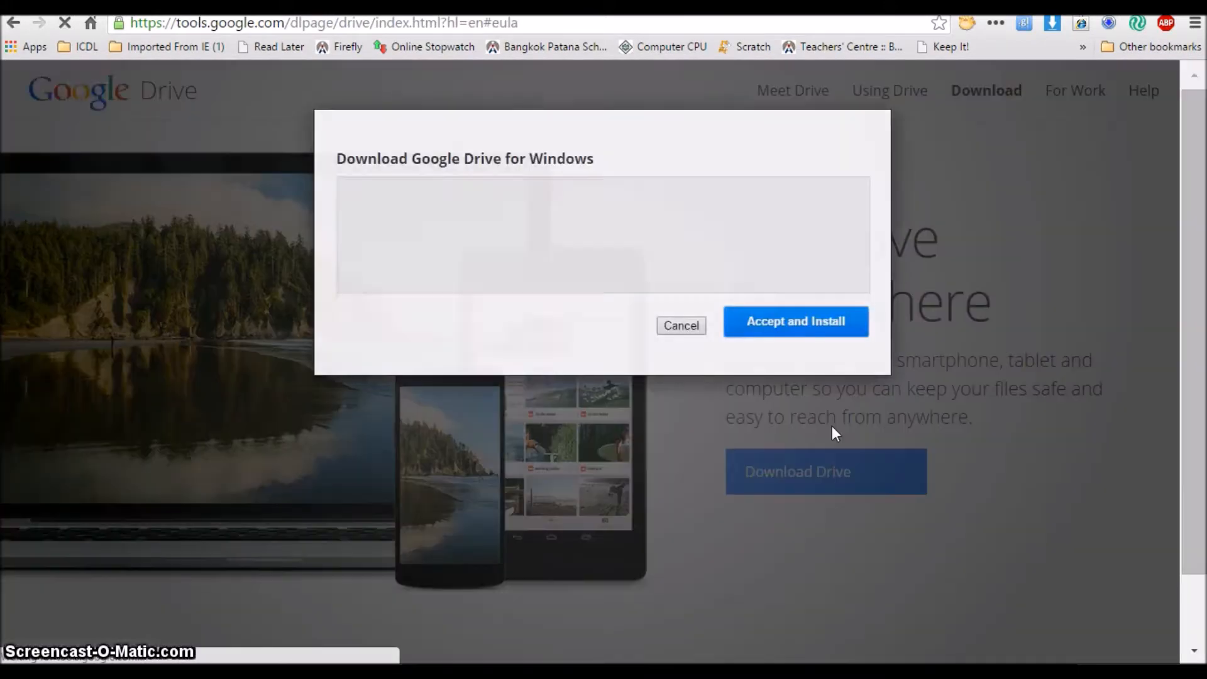
left_click(809, 327)
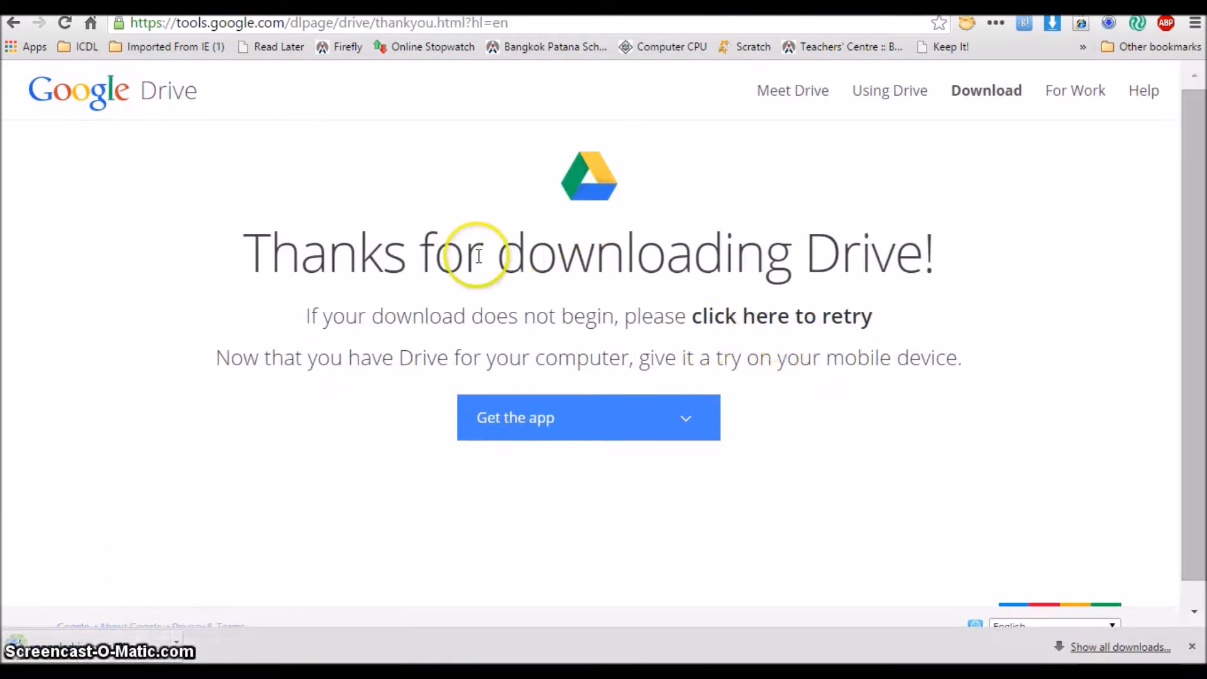
- Run the downloaded Google Drive installer, close it once installation is complete, and minimise the browser
left_click(174, 642)
left_click(209, 536)
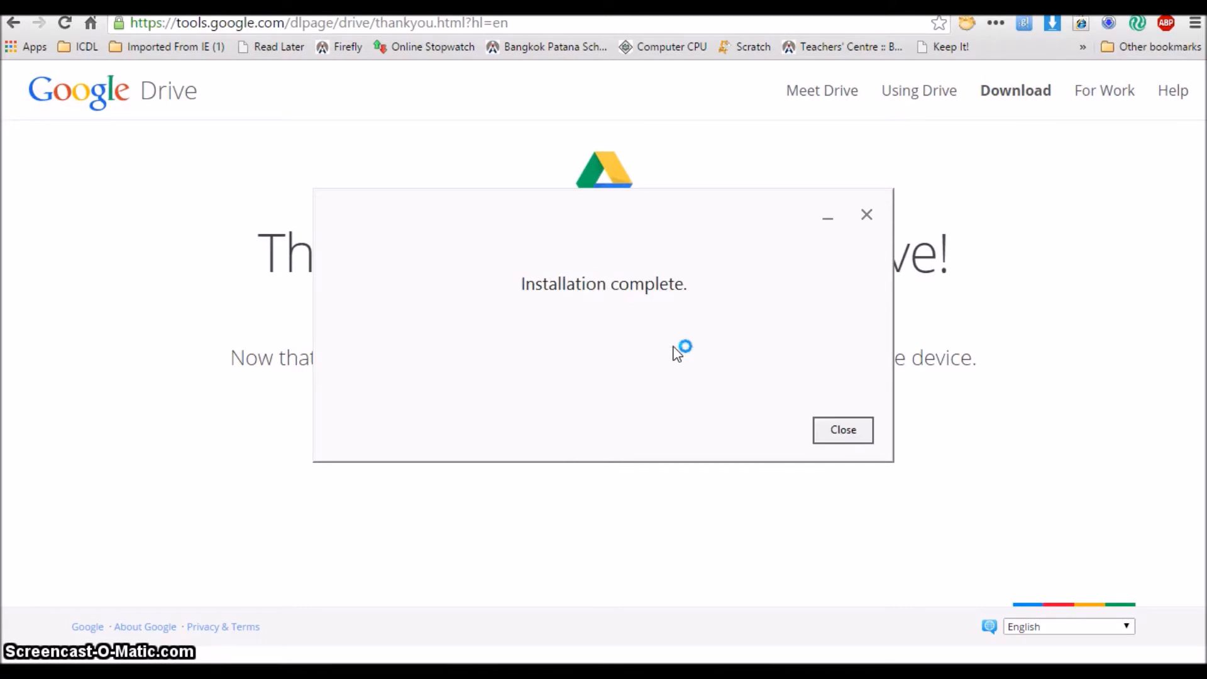
left_click(843, 432)
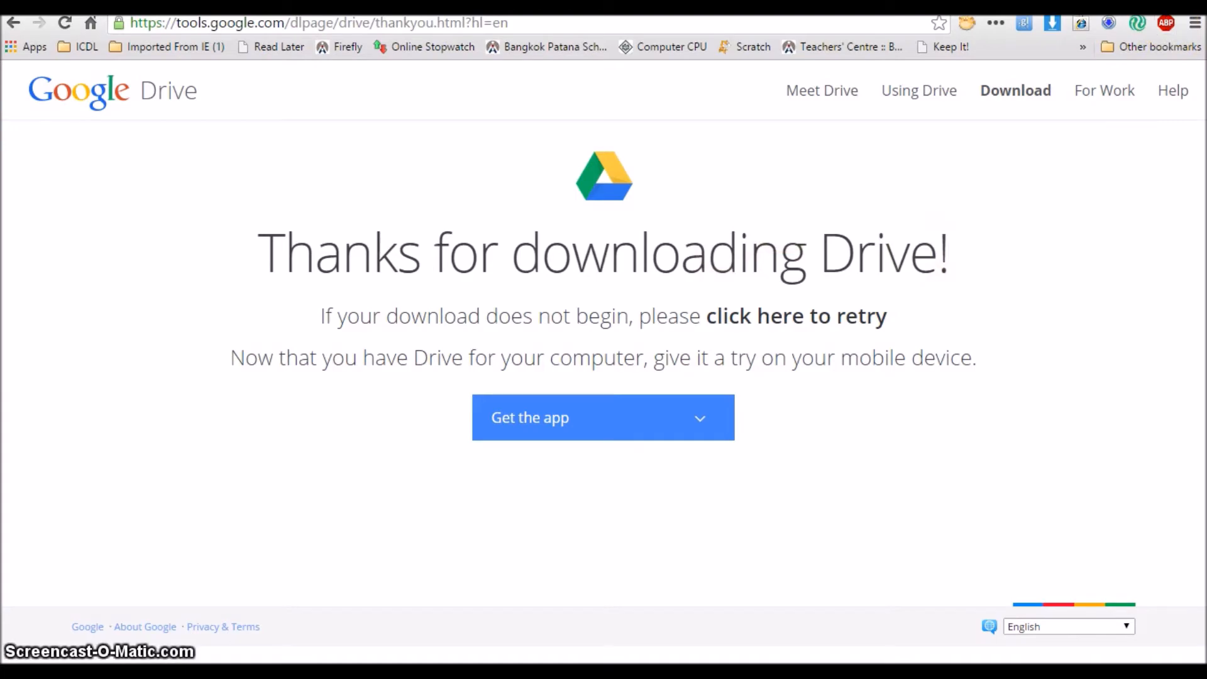
left_click(1131, 3)
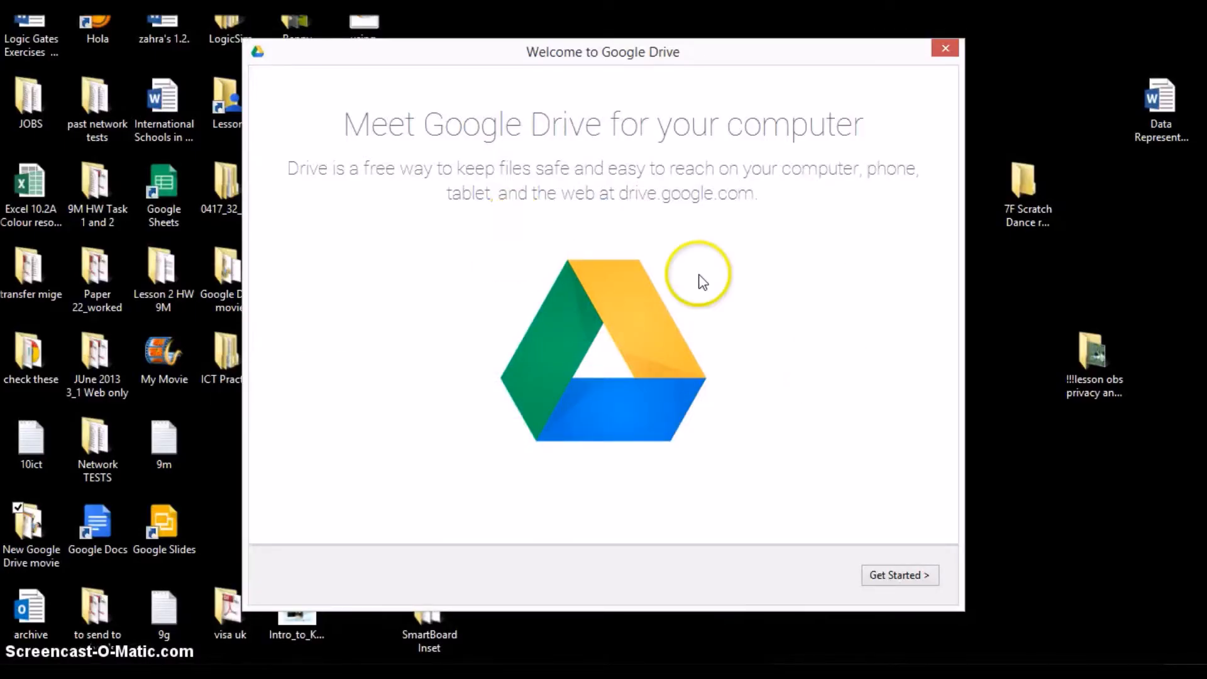
- Sign in to the Google Drive desktop setup with the account e-mail and password, and advance to its final page
left_click(895, 576)
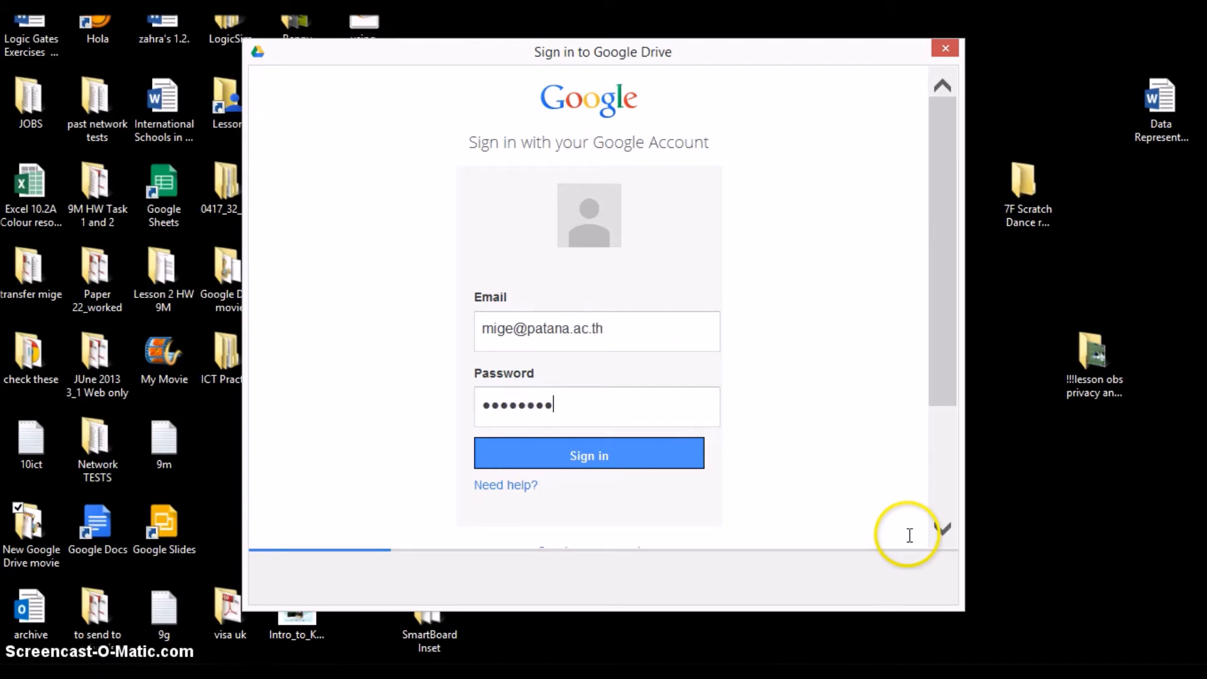
left_click(593, 452)
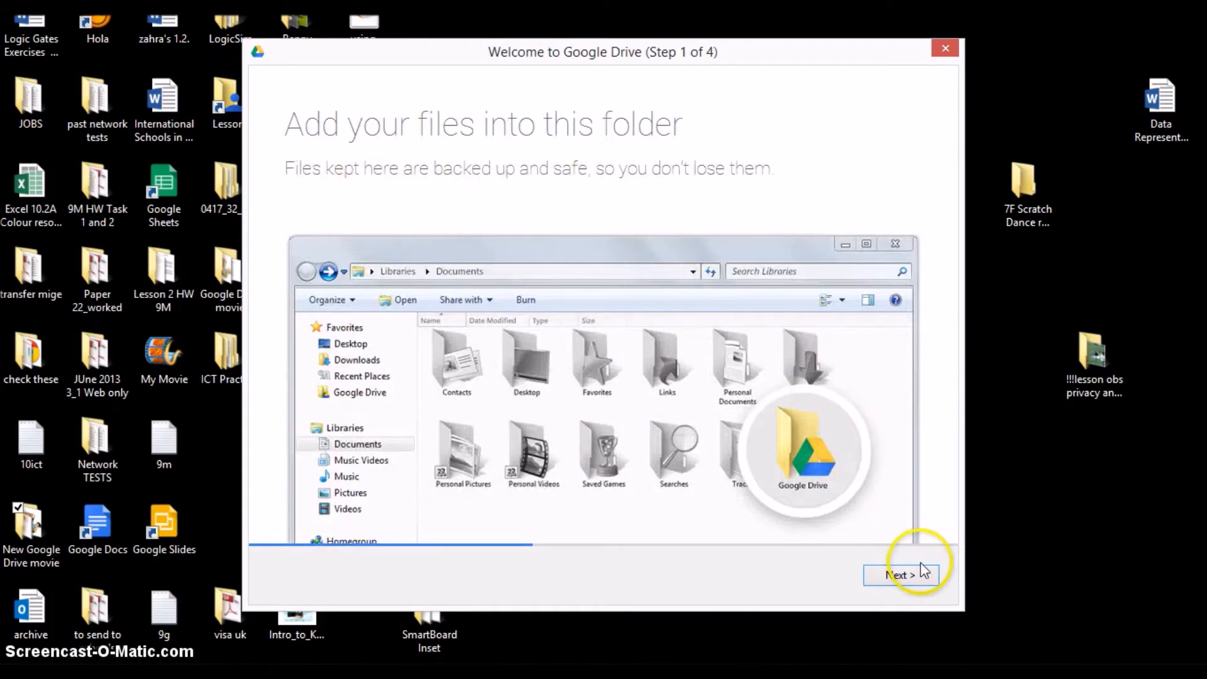
left_click(897, 575)
left_click(898, 576)
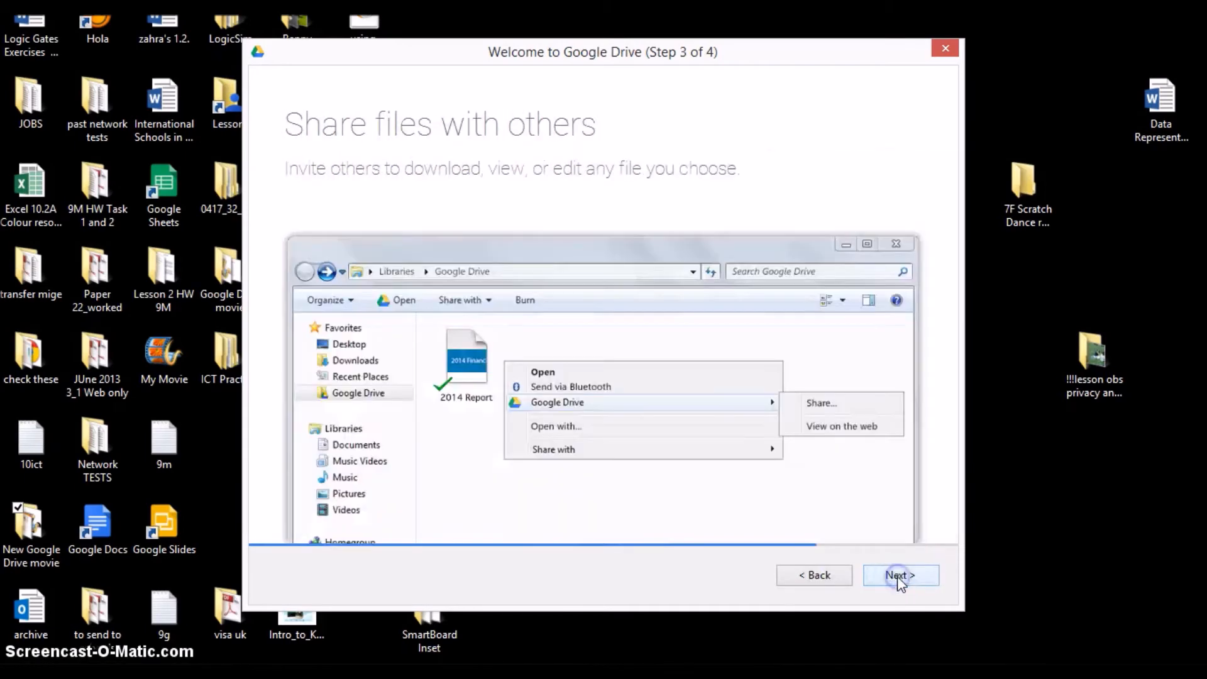
left_click(897, 576)
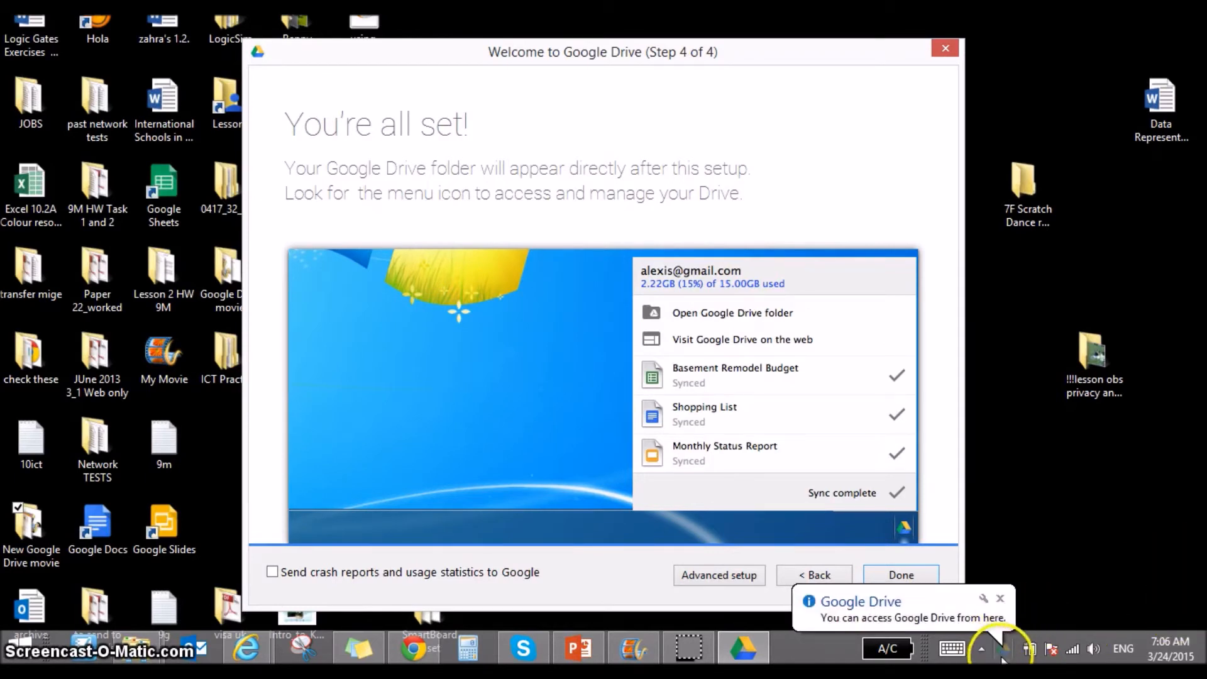
- Check the hidden notification icons for Google Drive, and finish the Welcome to Google Drive setup
left_click(1003, 655)
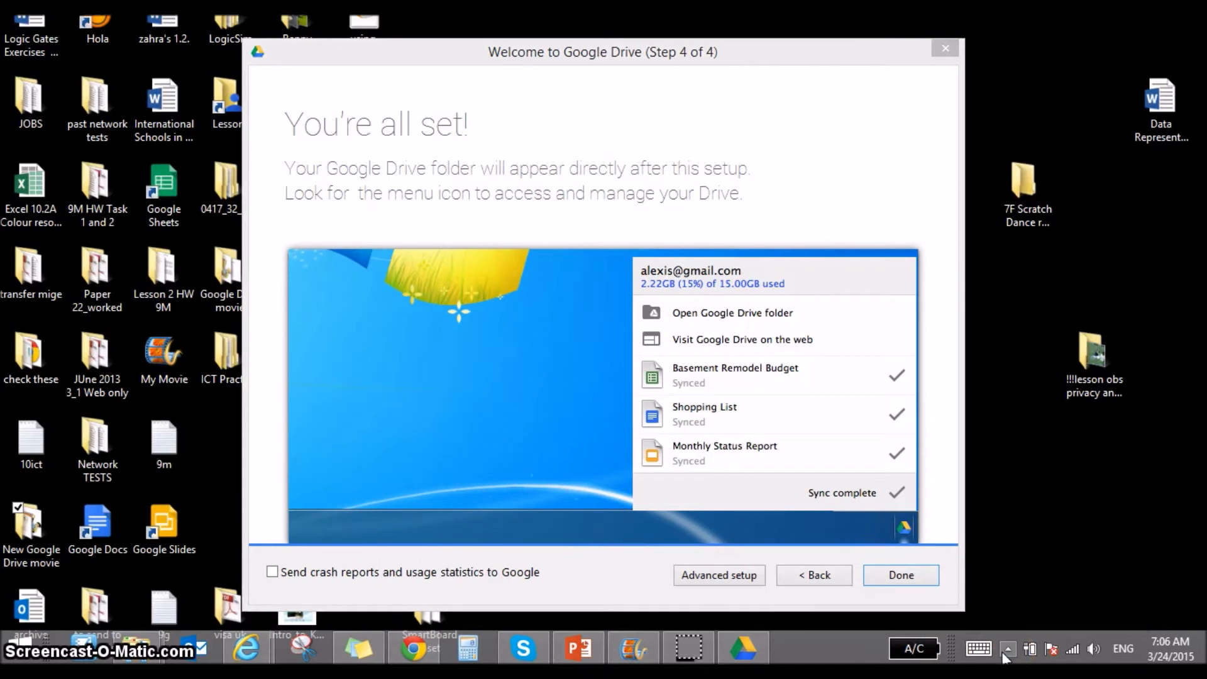
left_click(1006, 649)
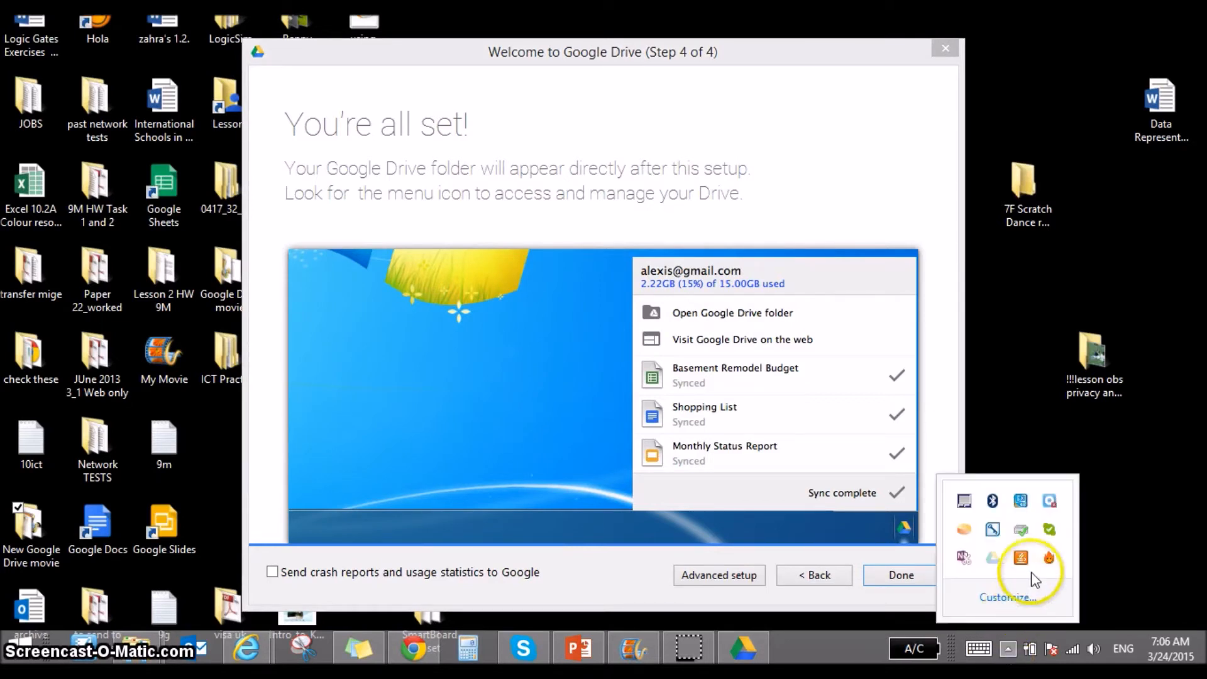
left_click(992, 559)
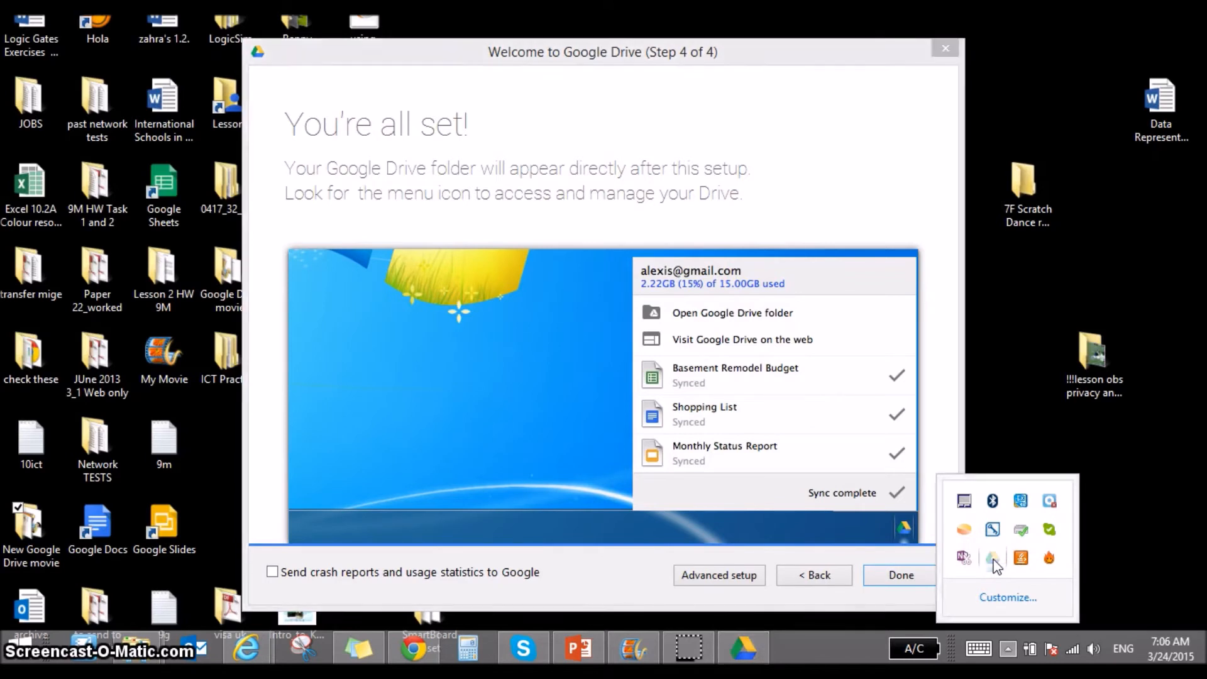
left_click(761, 640)
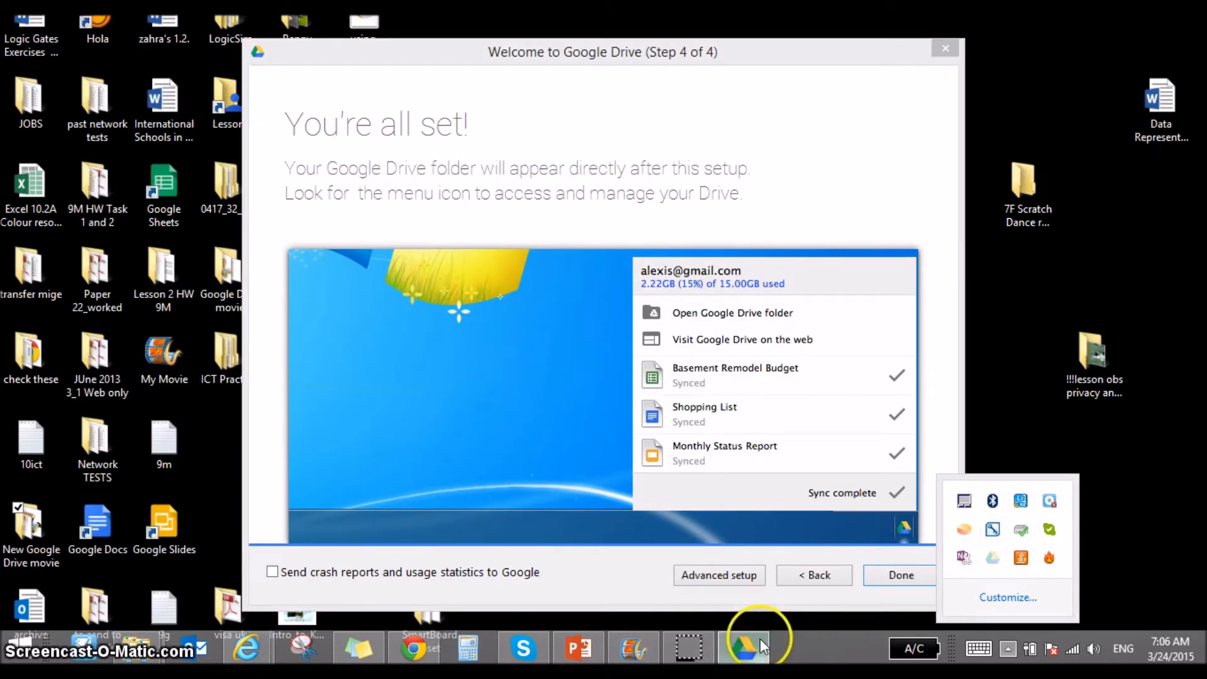
left_click(901, 577)
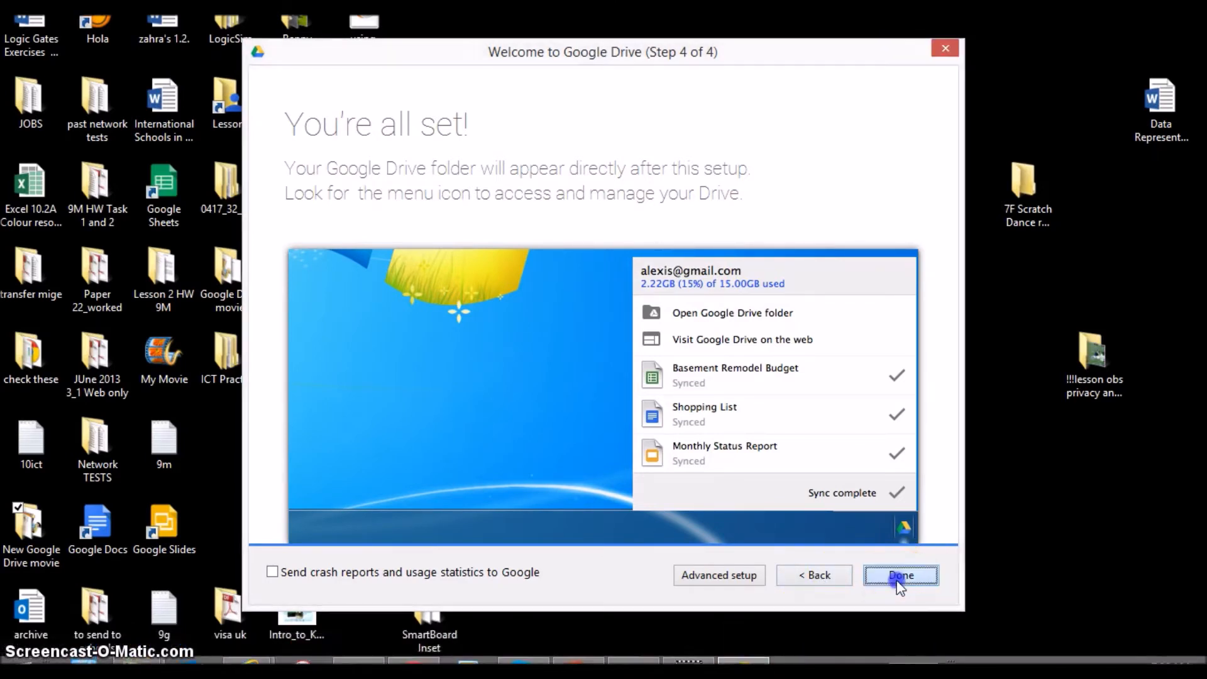
left_click(899, 577)
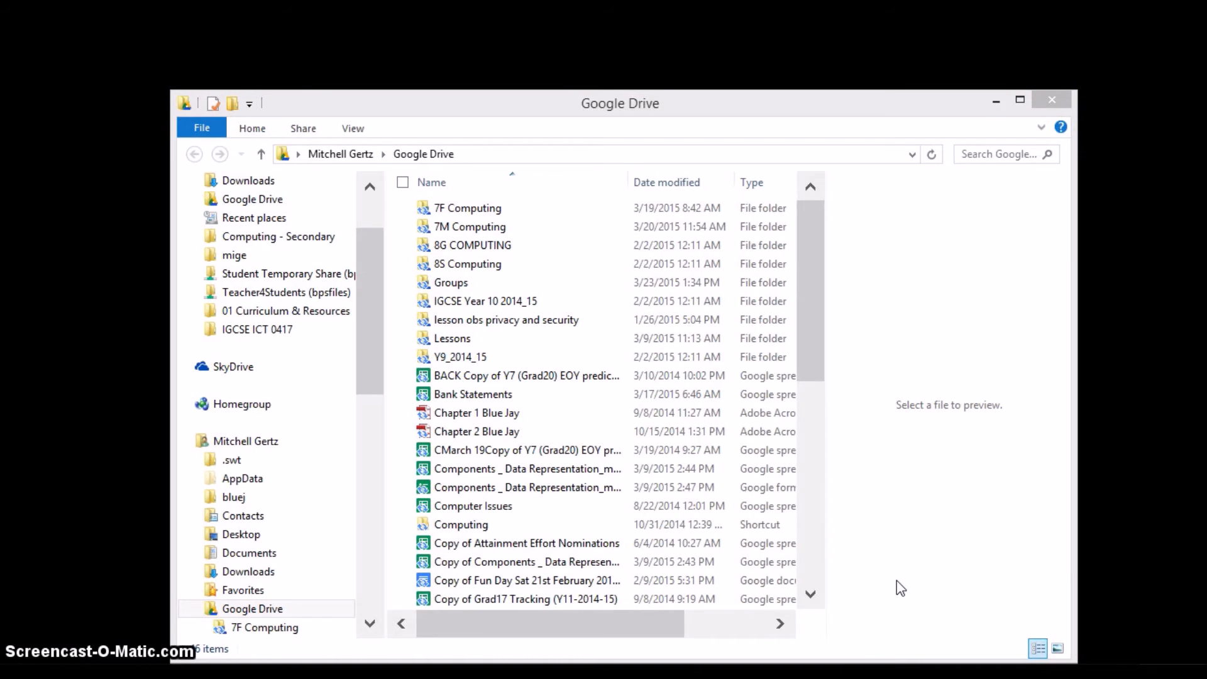
- Examine the local Google Drive folder's contents, its entry under Favorites and its shortcut on the desktop
left_click(585, 303)
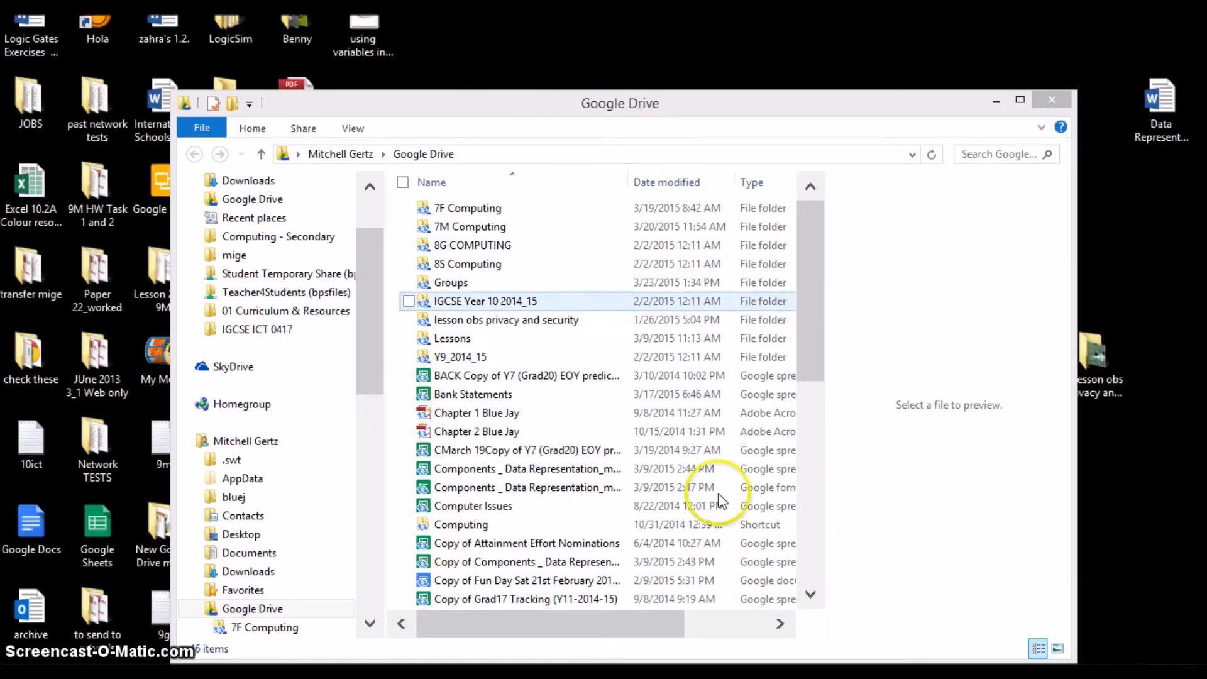
left_click(507, 342)
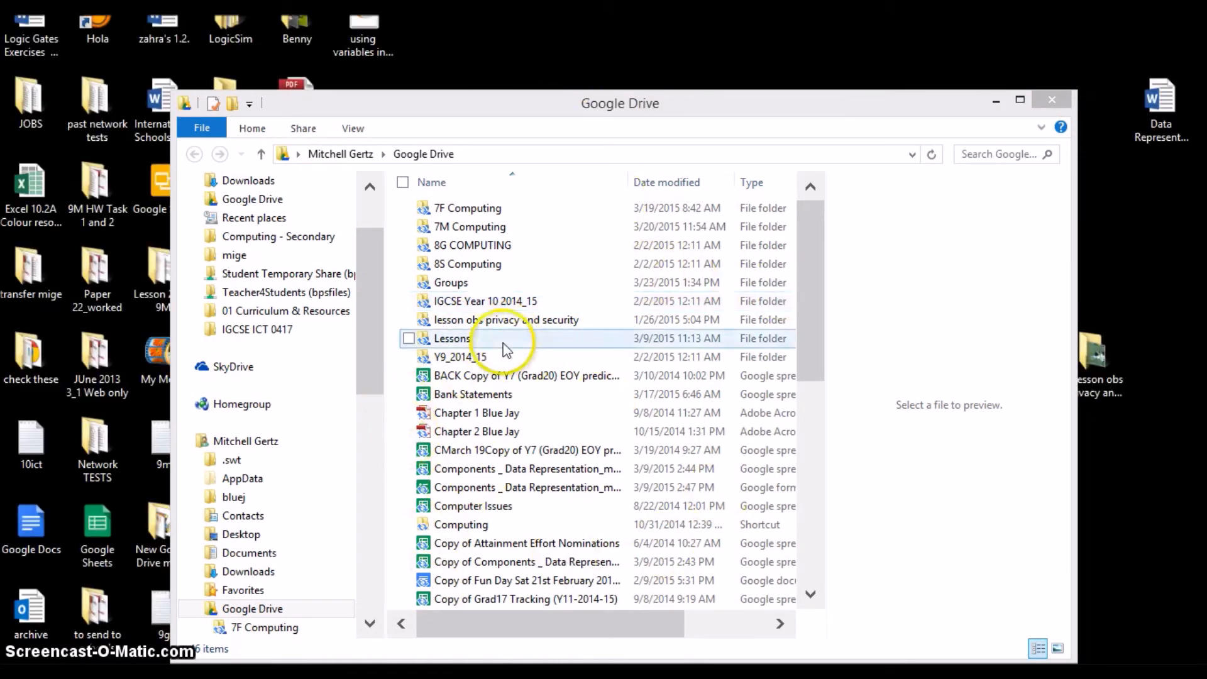
mouse_move(1006, 660)
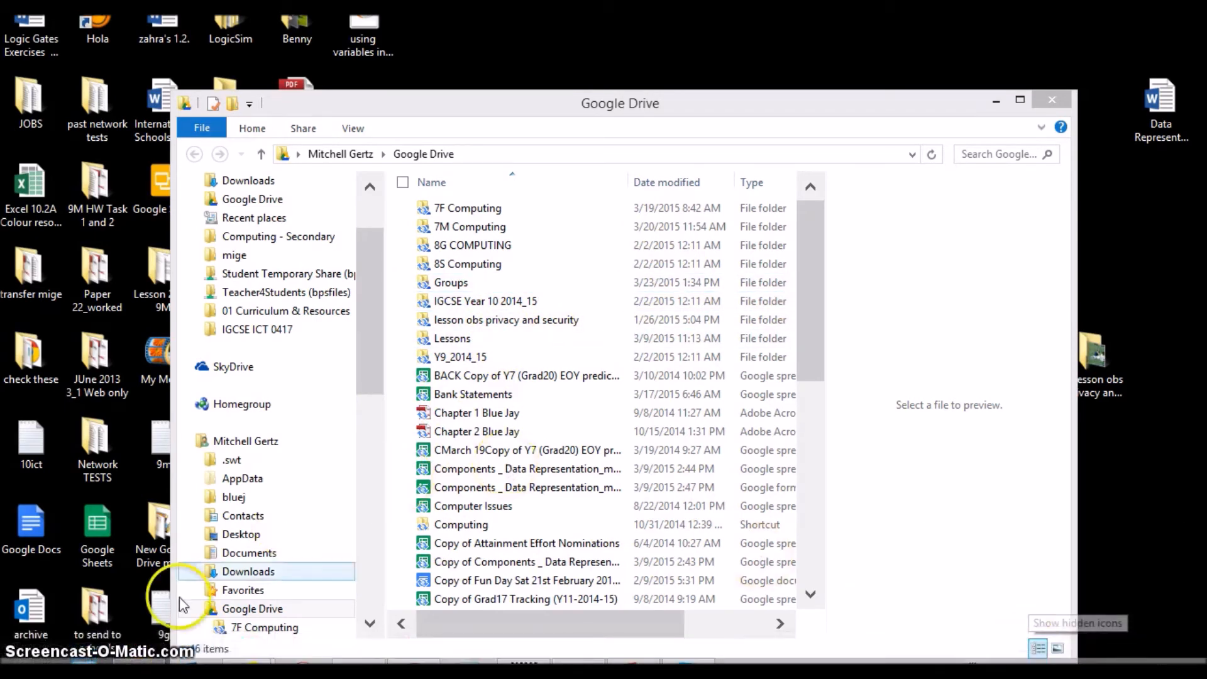
left_click(135, 653)
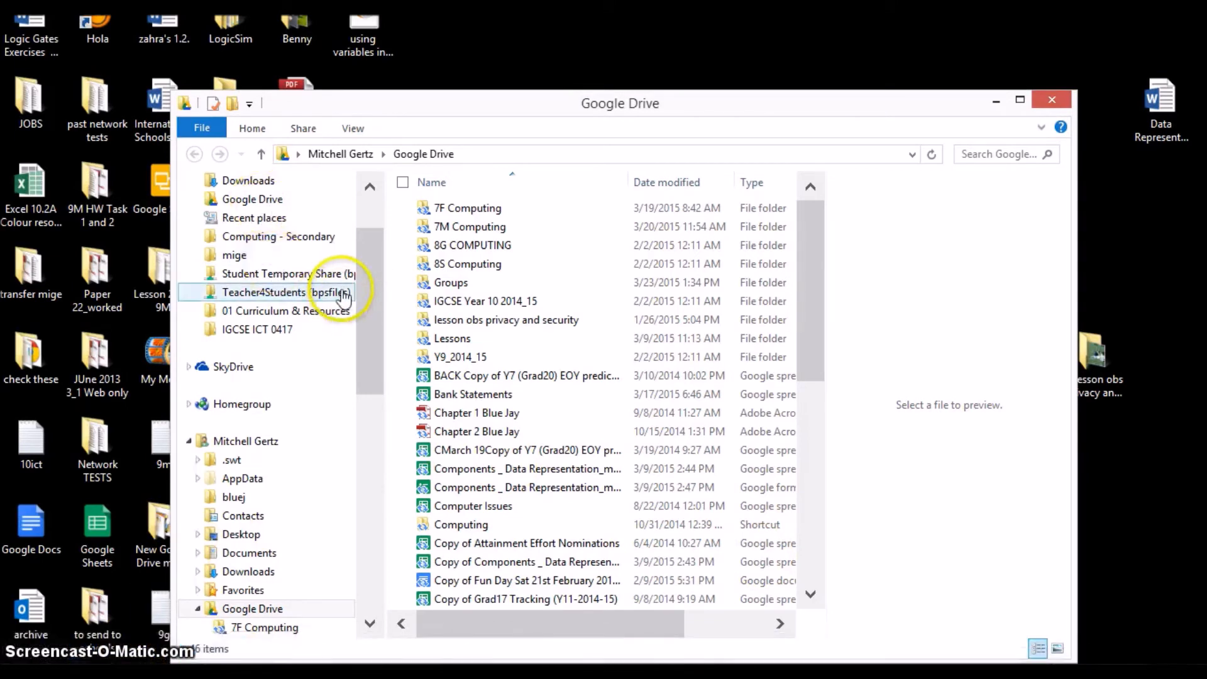
left_click_drag(361, 287, 368, 257)
left_click(247, 286)
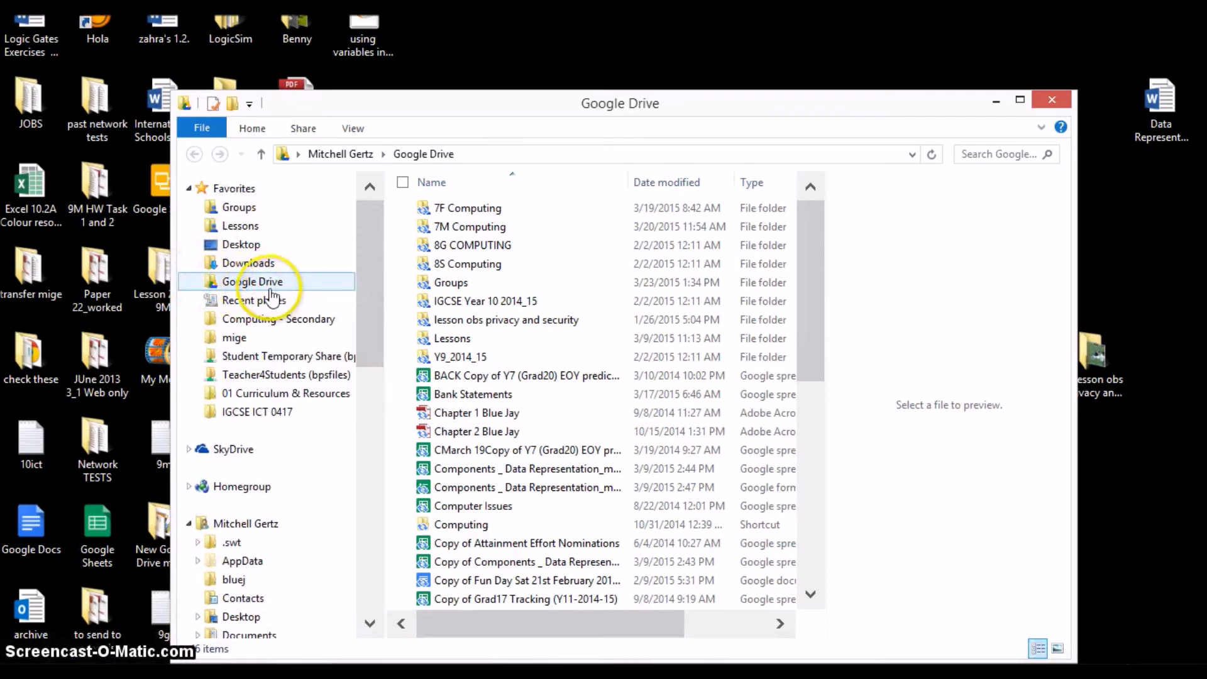
left_click_drag(351, 106, 646, 373)
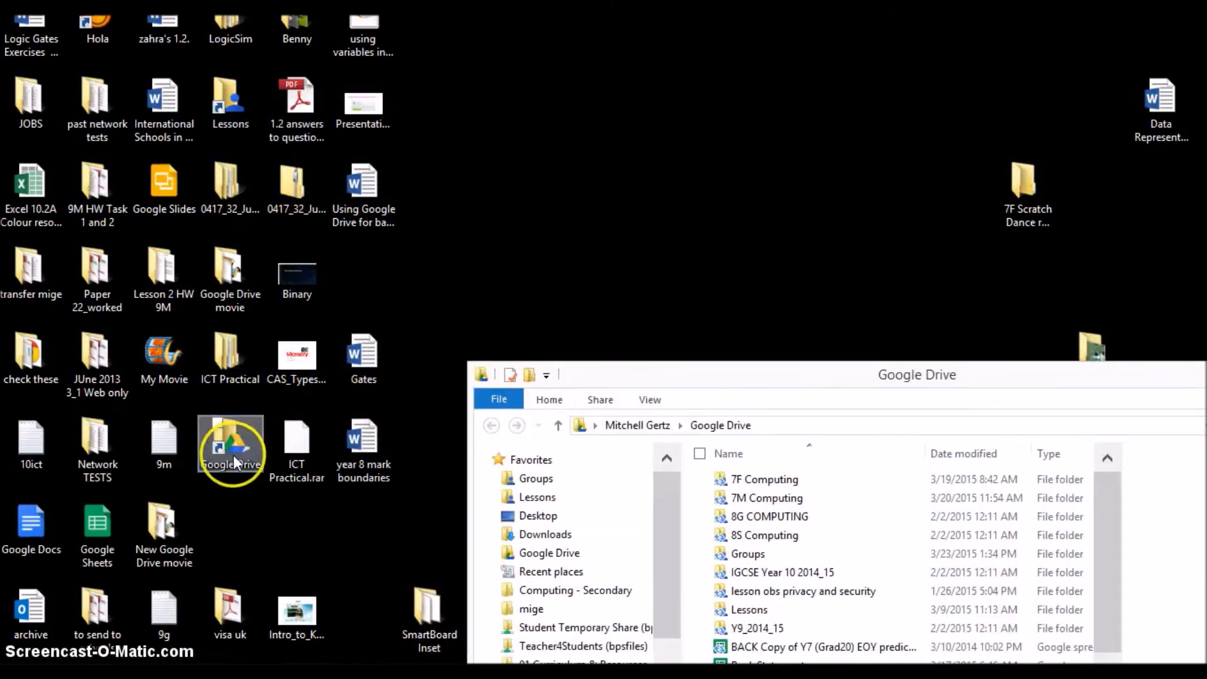
left_click_drag(671, 377, 372, 88)
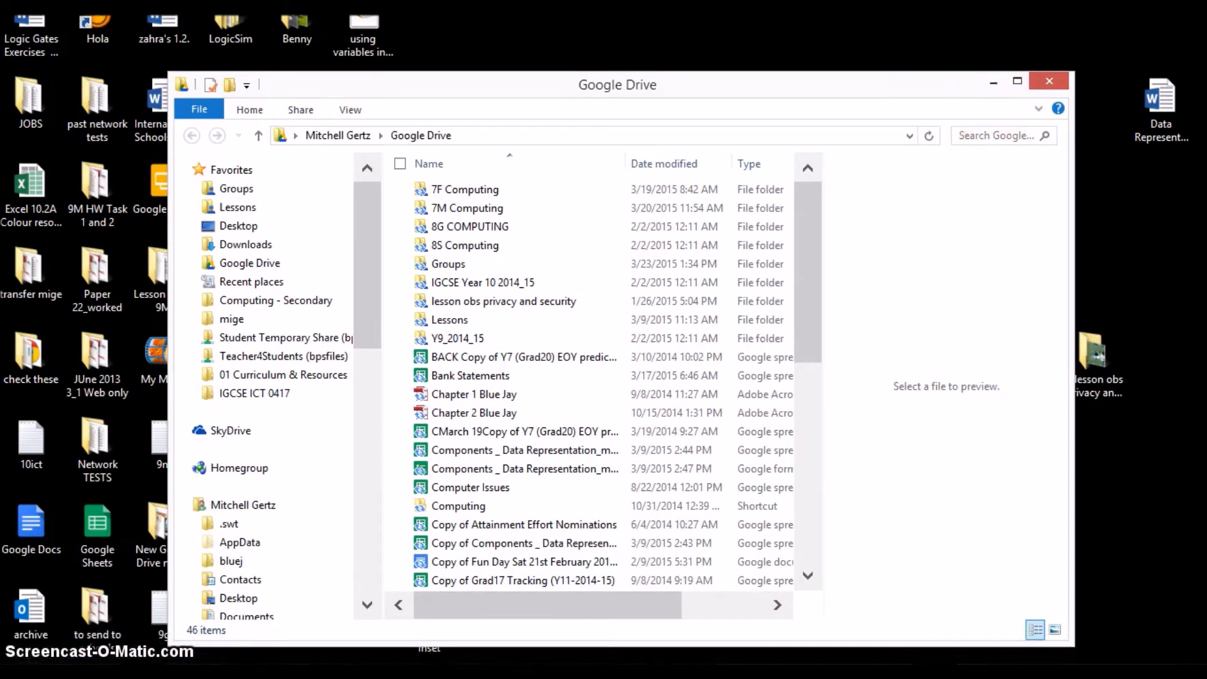
- Check Google Drive's sync status and storage usage from its icon among the hidden notification icons
left_click(1030, 651)
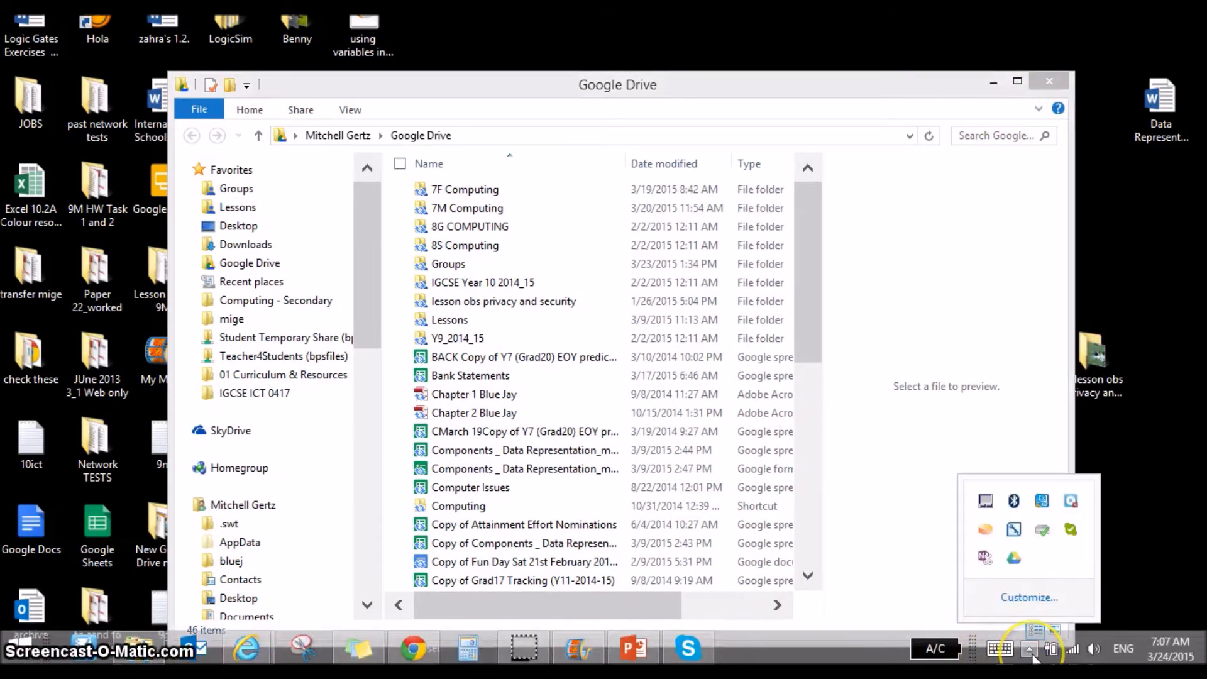
mouse_move(1017, 566)
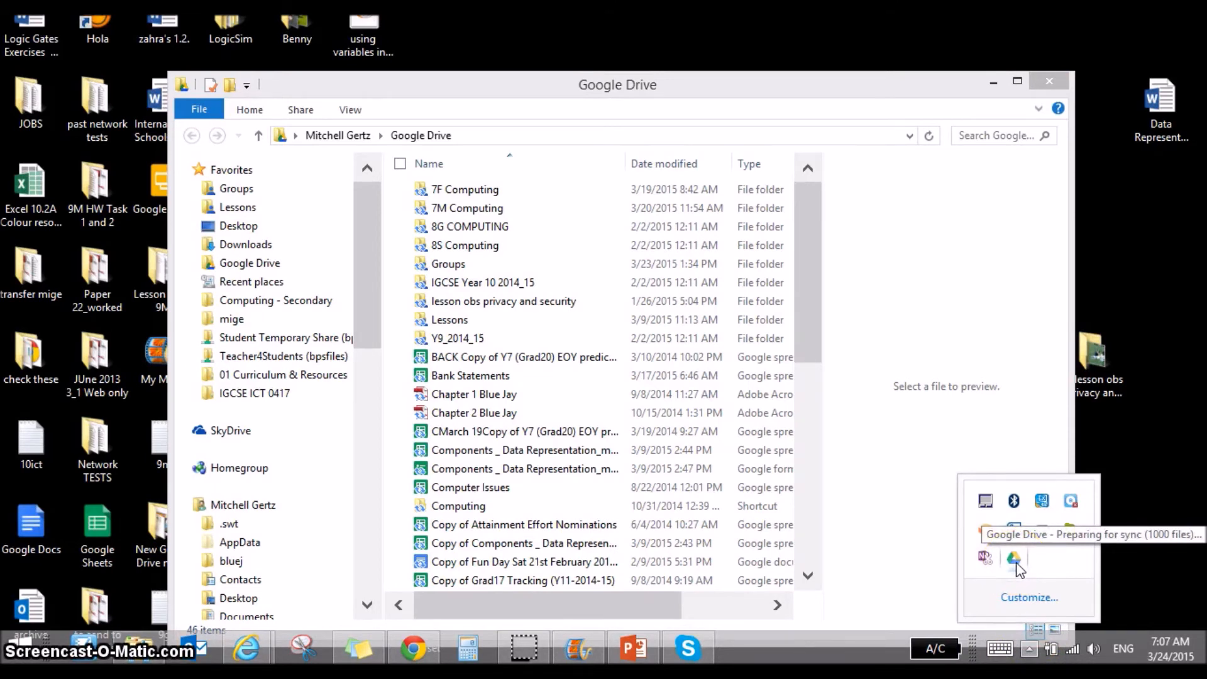
left_click(1013, 559)
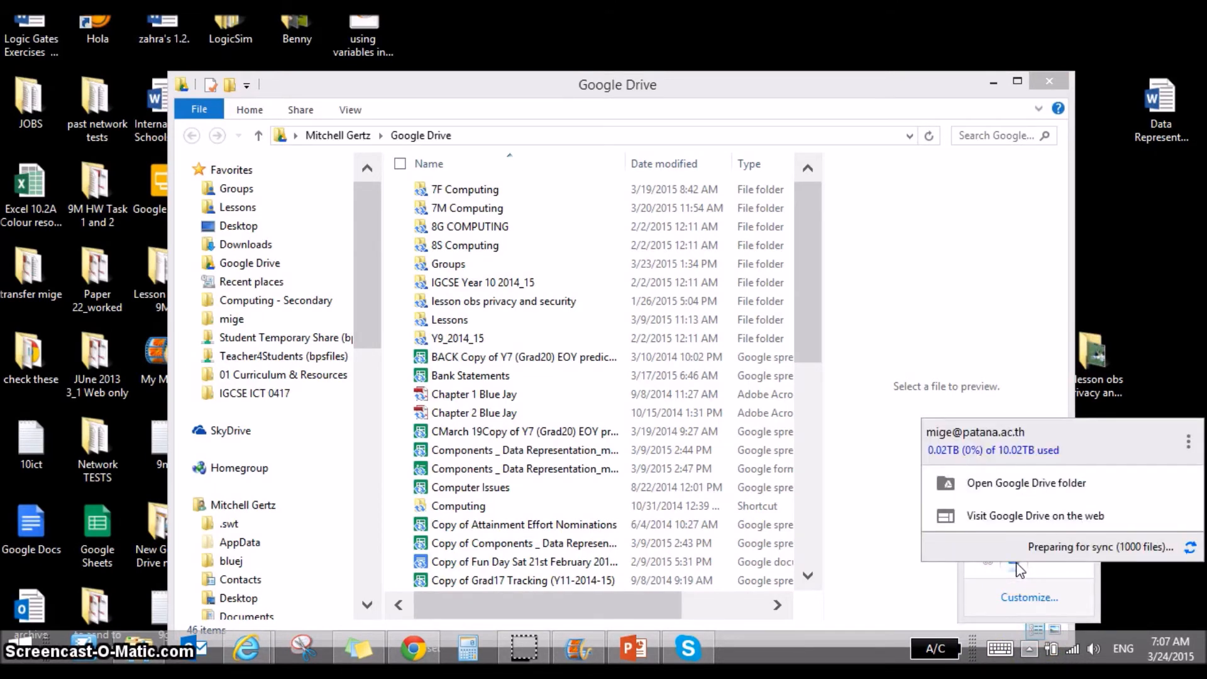
left_click(946, 458)
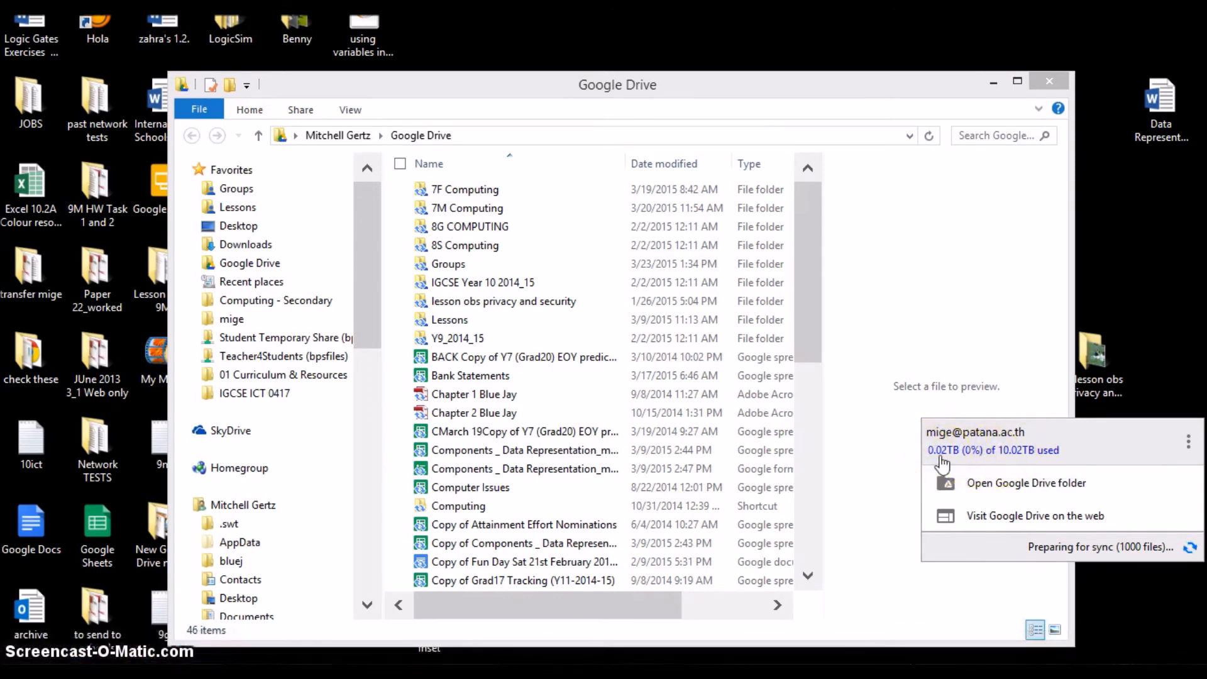
left_click(944, 457)
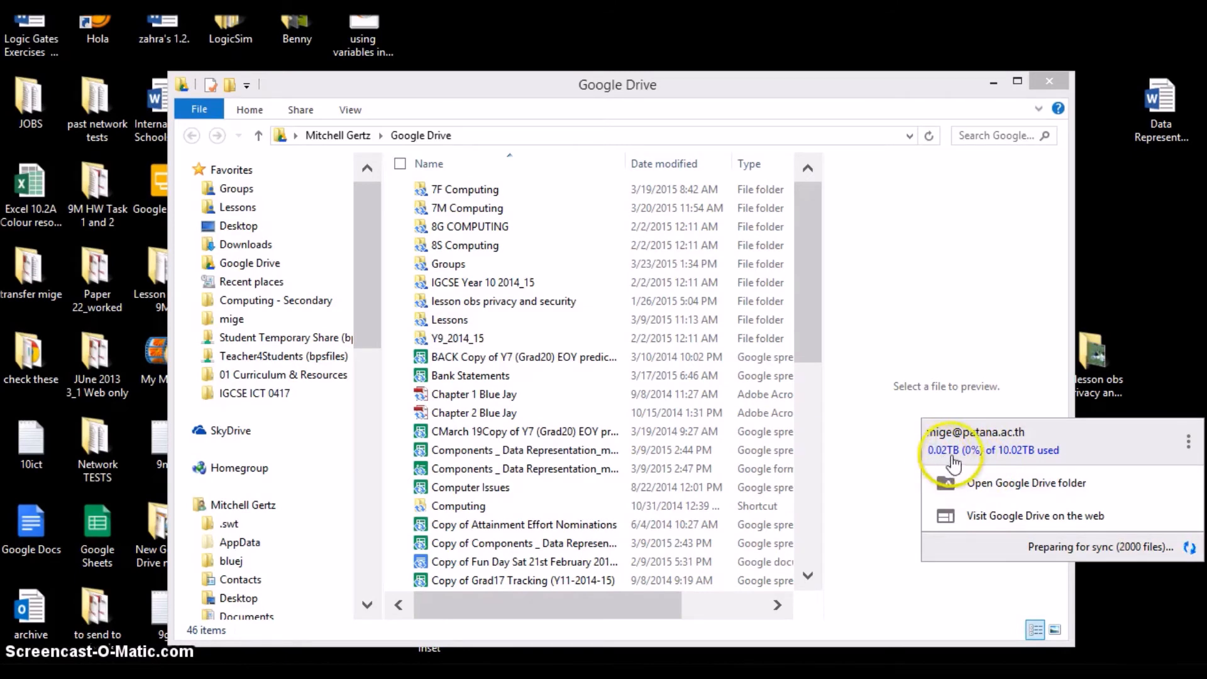
- Open the Google Drive preferences and limit syncing to only some folders on this computer, with all folders deselected
left_click(1021, 466)
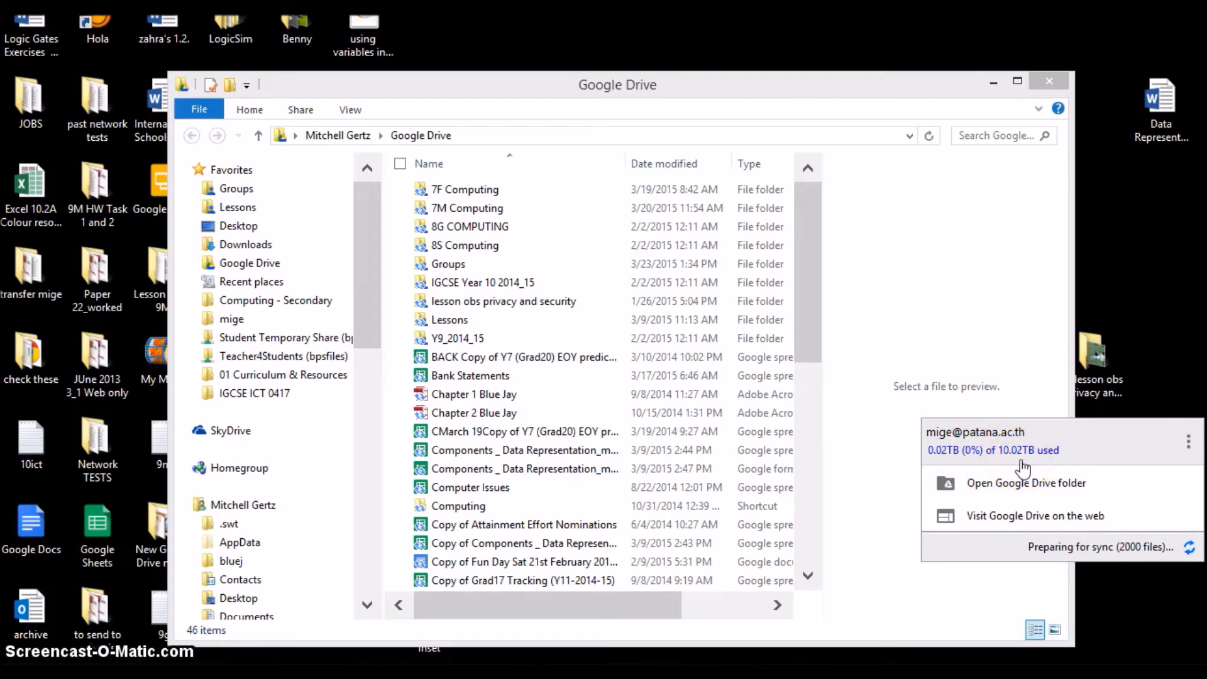
left_click(992, 492)
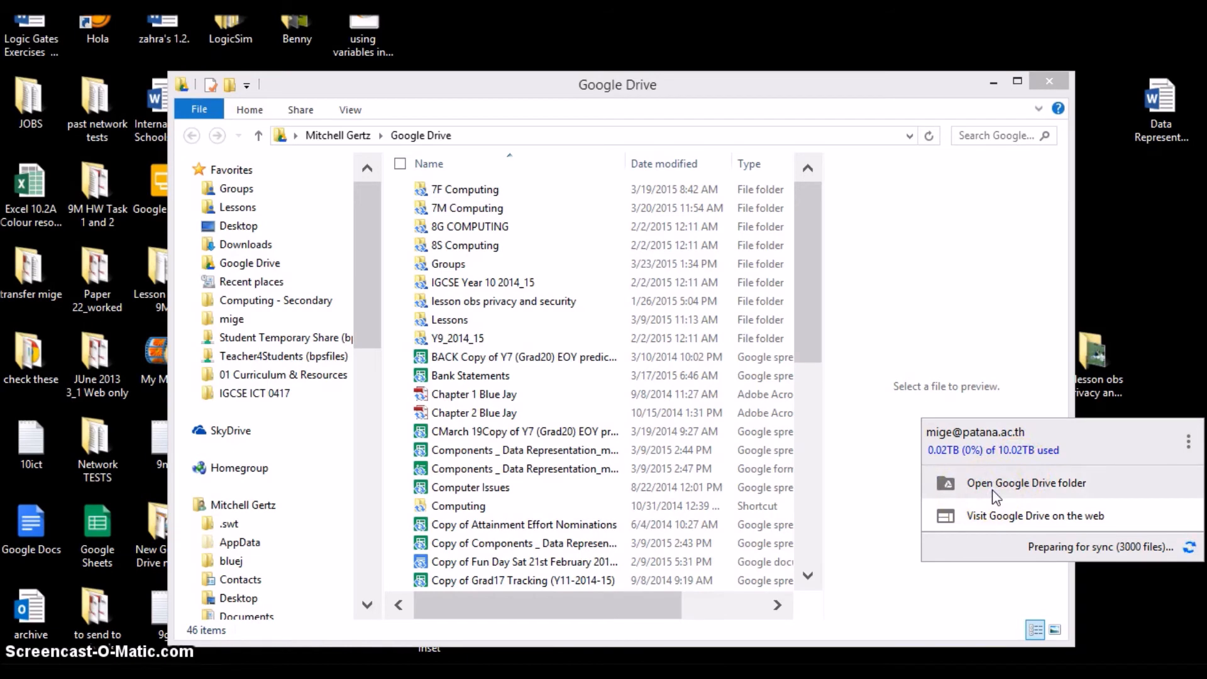
left_click(1189, 444)
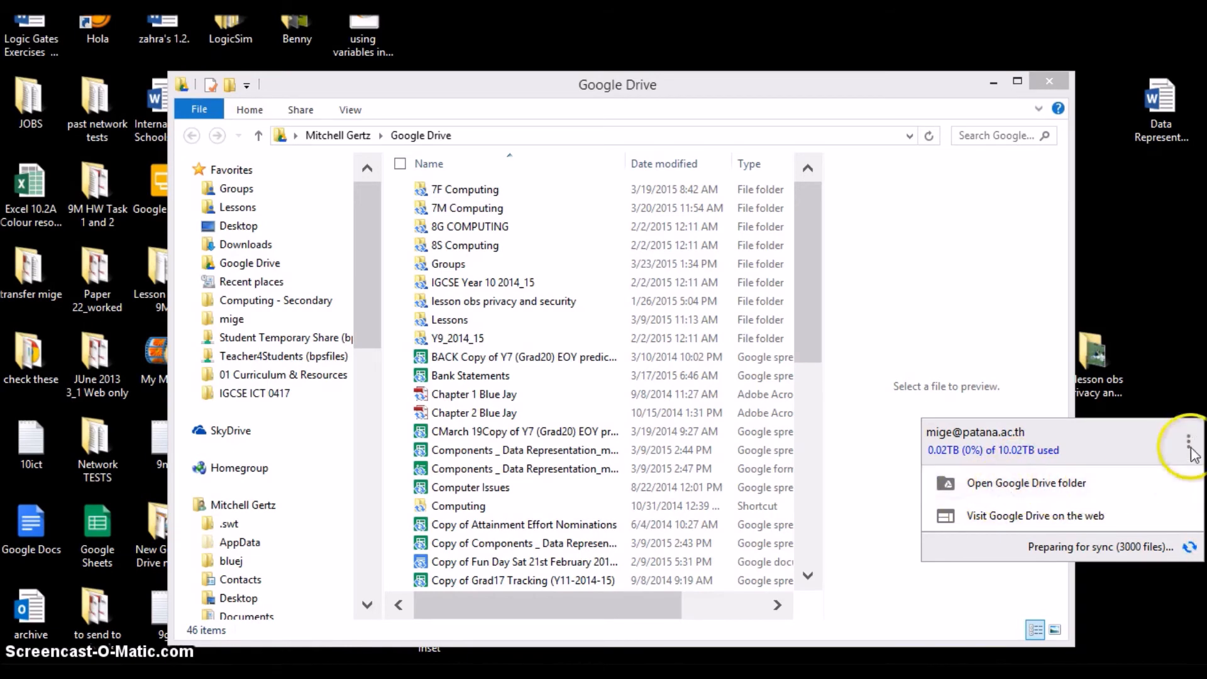
left_click(1188, 444)
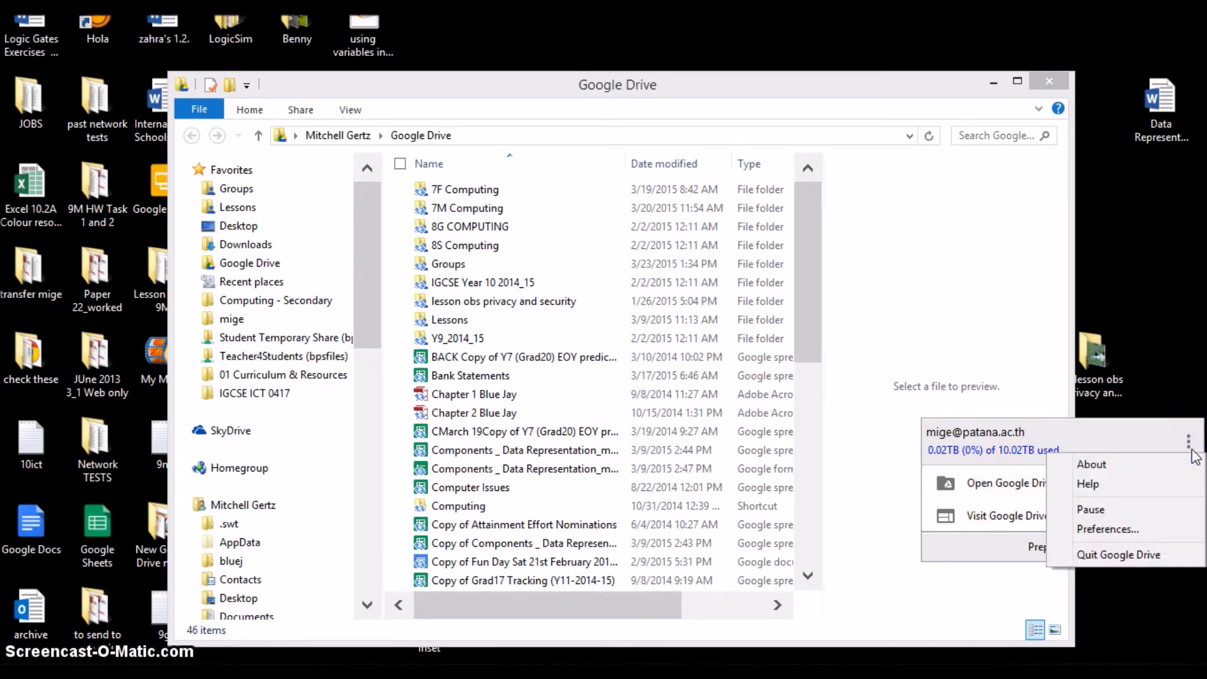
left_click(1151, 535)
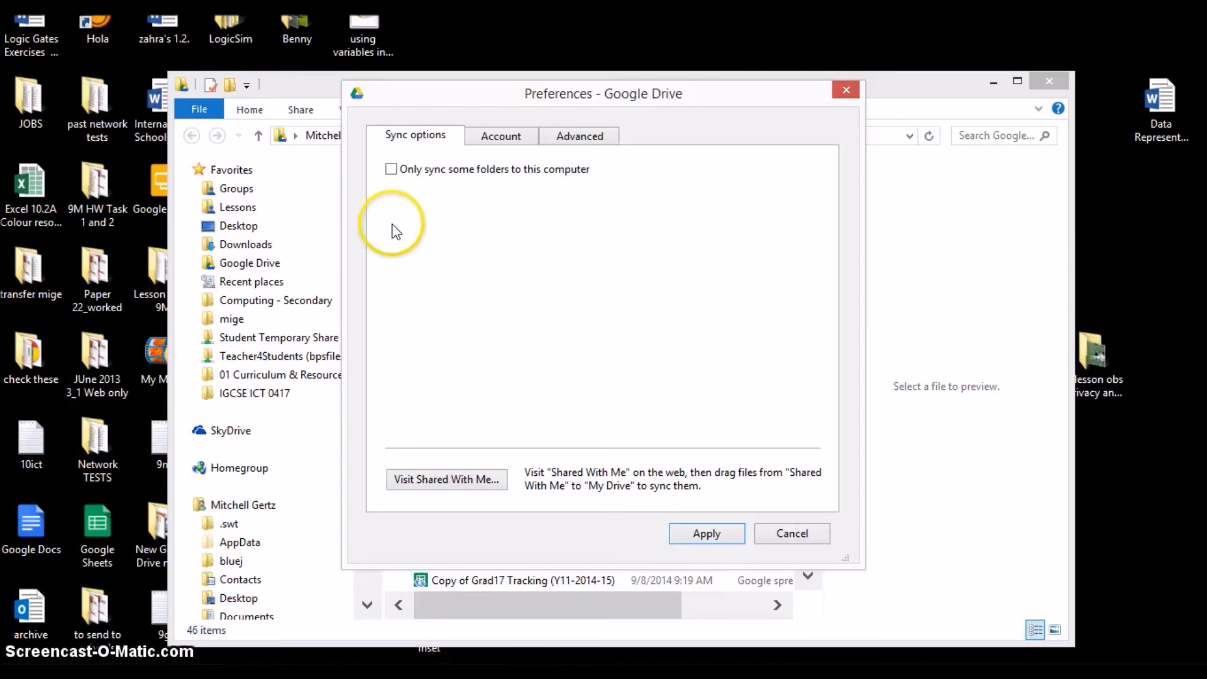
left_click(391, 170)
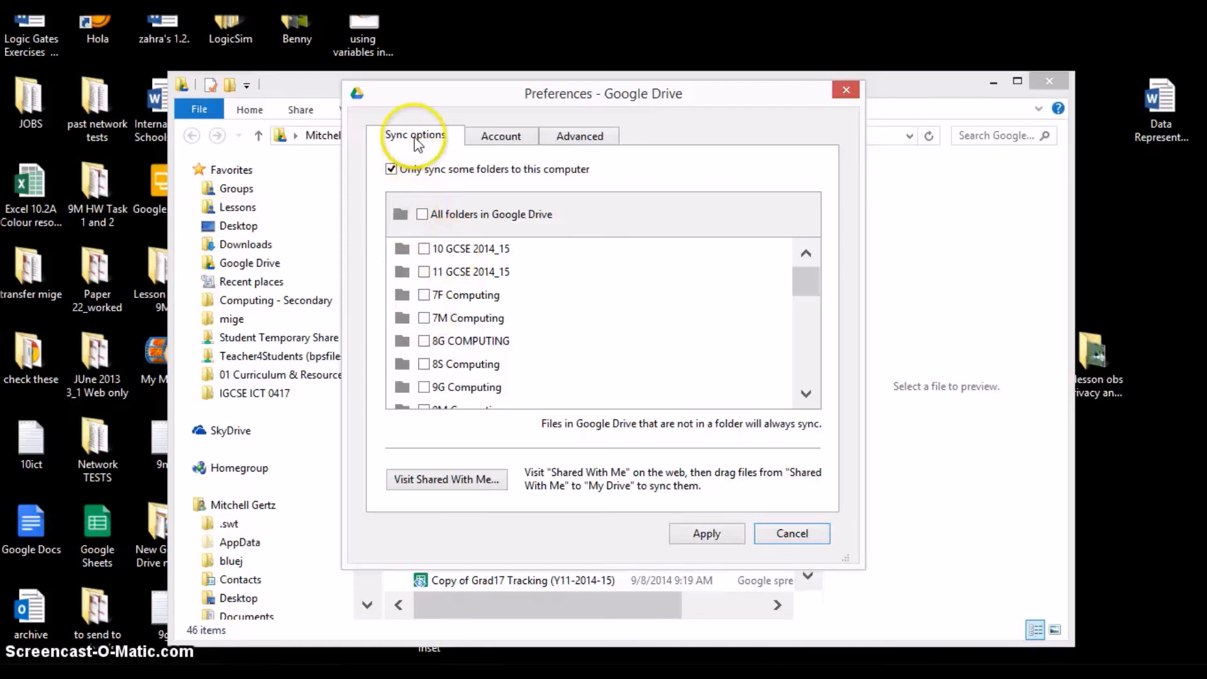
- Select the 10 GCSE 2014_15, 11 GCSE 2014_15, 7F Computing, 7M Computing and 8G COMPUTING folders for syncing
left_click(425, 275)
left_click(424, 251)
left_click(423, 295)
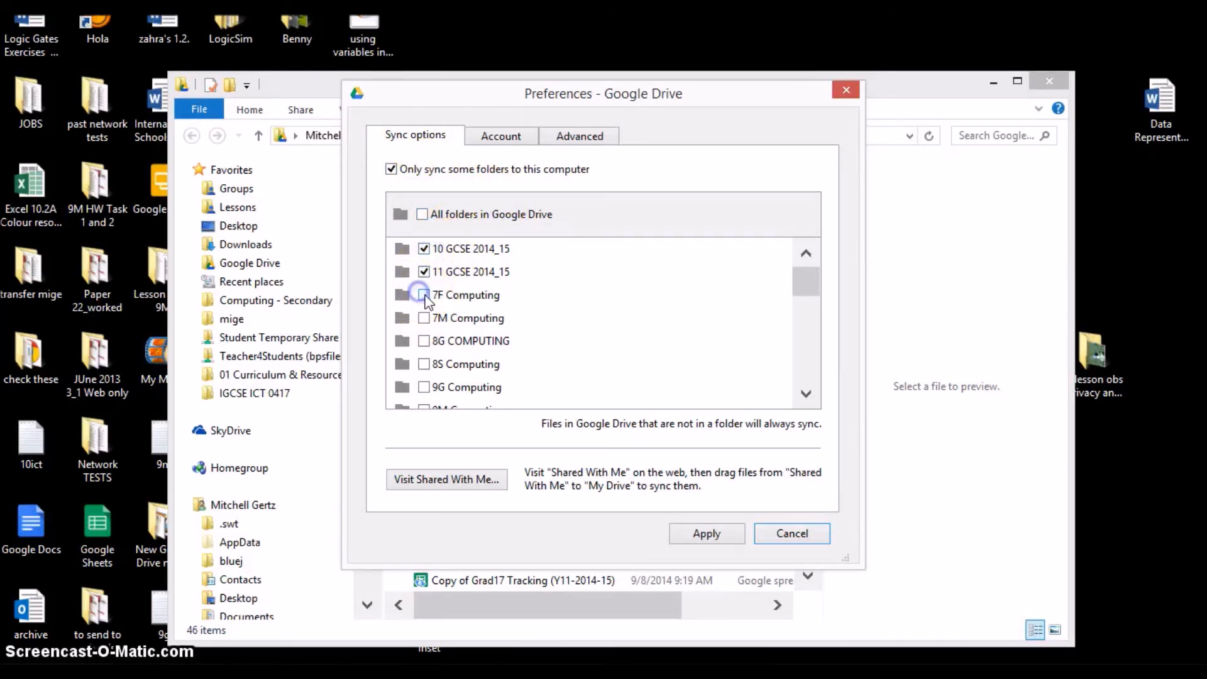
left_click(425, 318)
left_click(424, 341)
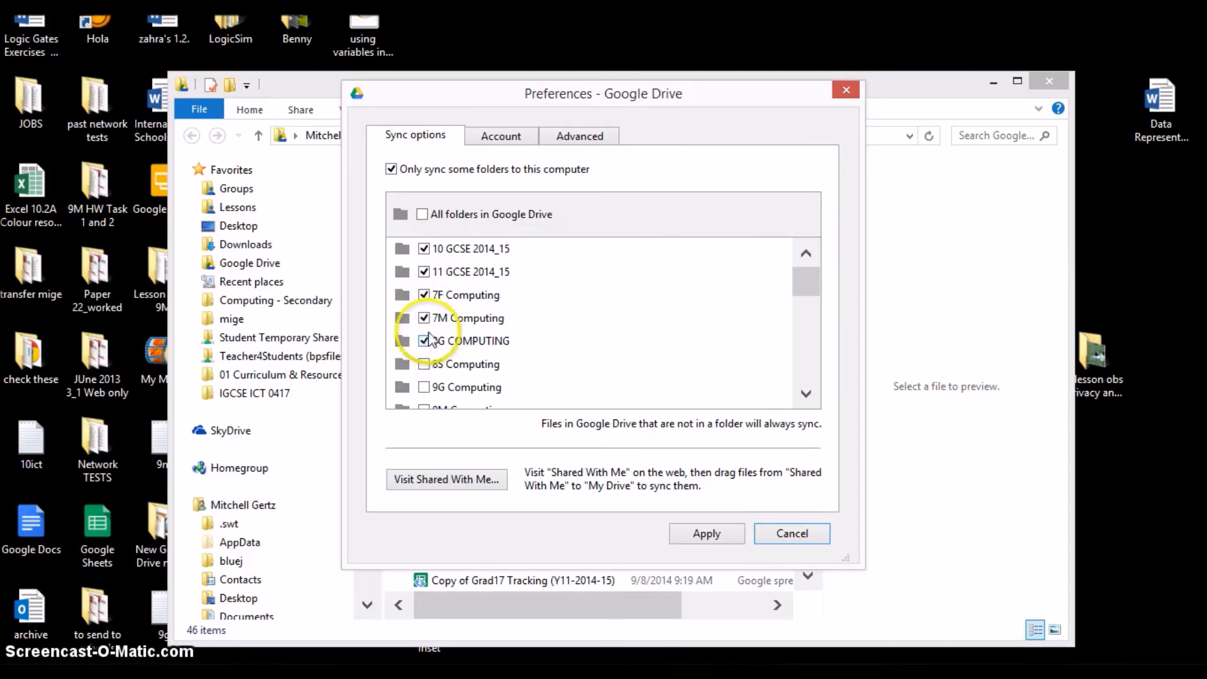
- Deselect the five chosen sync folders, from 10 GCSE 2014_15 through 8G COMPUTING
left_click(424, 249)
left_click(424, 271)
left_click(423, 295)
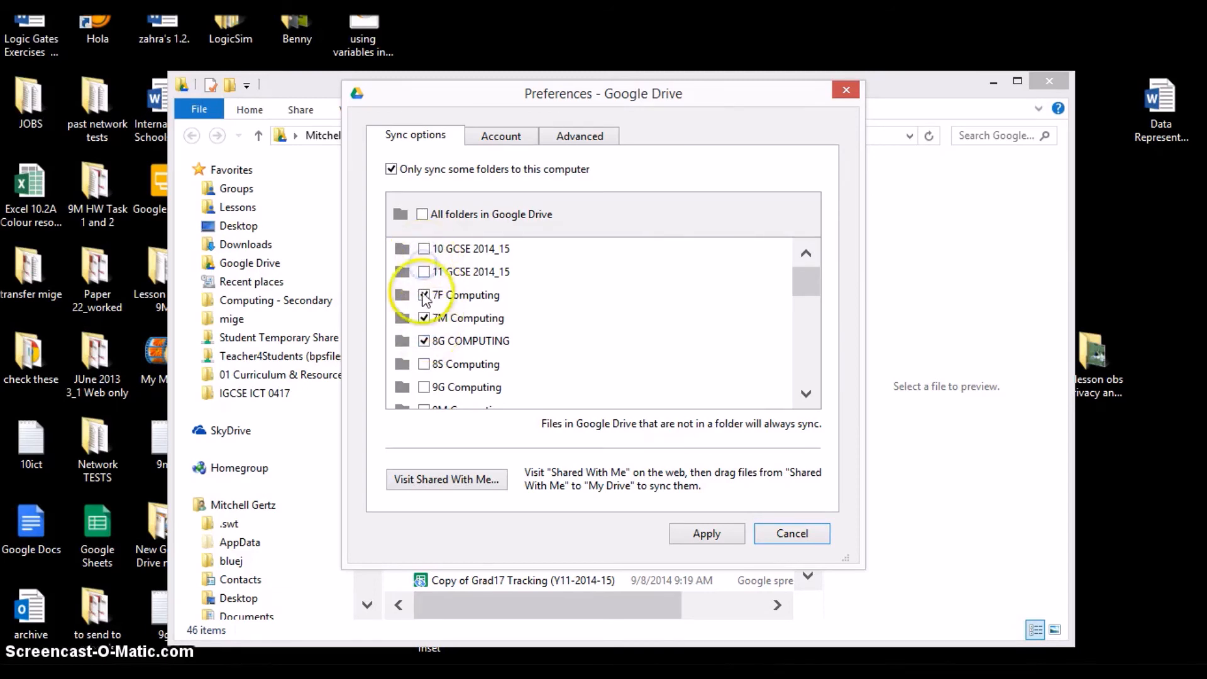
left_click(424, 318)
left_click(424, 340)
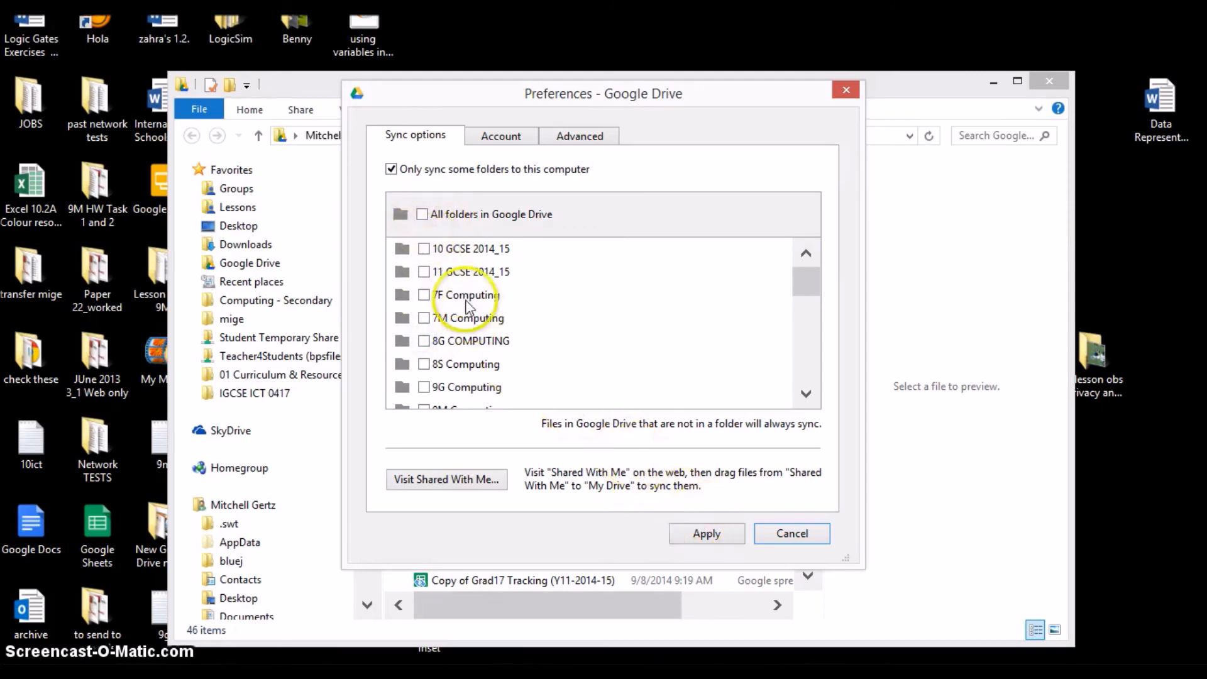
- Sync only the 10 GCSE 2014_15, 11 GCSE 2014_15, 7F Computing and 7M Computing folders, and accept removing the others from this computer
left_click(424, 249)
left_click(424, 272)
left_click(424, 294)
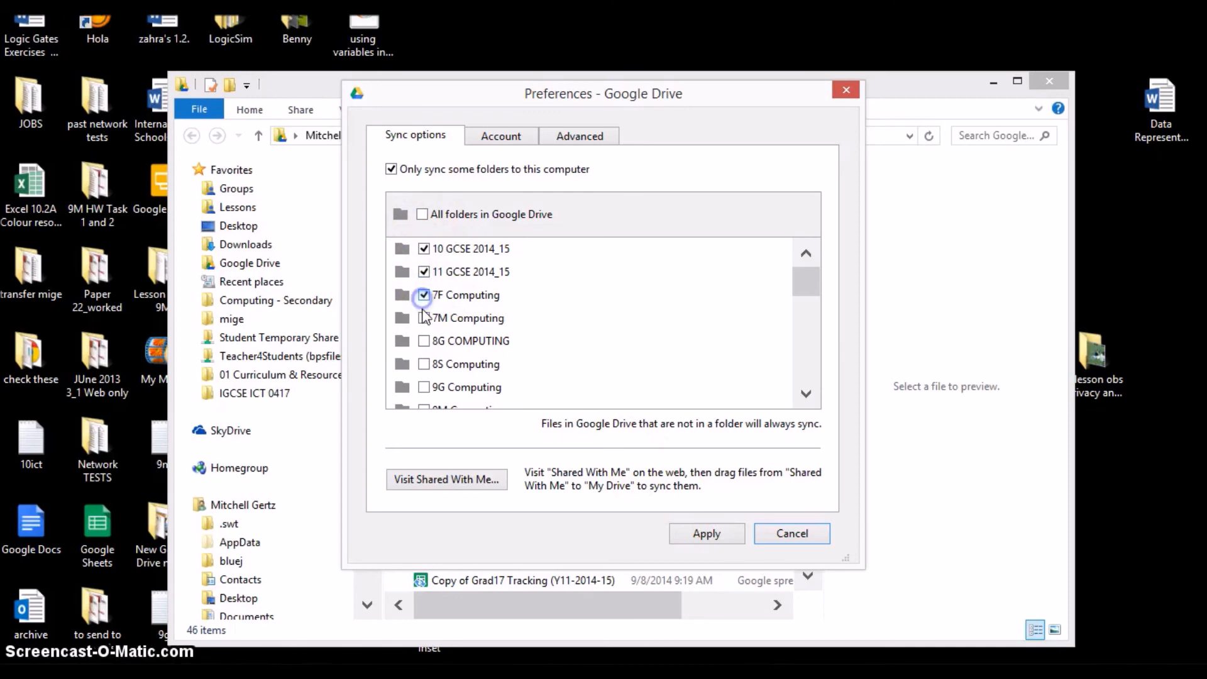
left_click(425, 317)
left_click(706, 536)
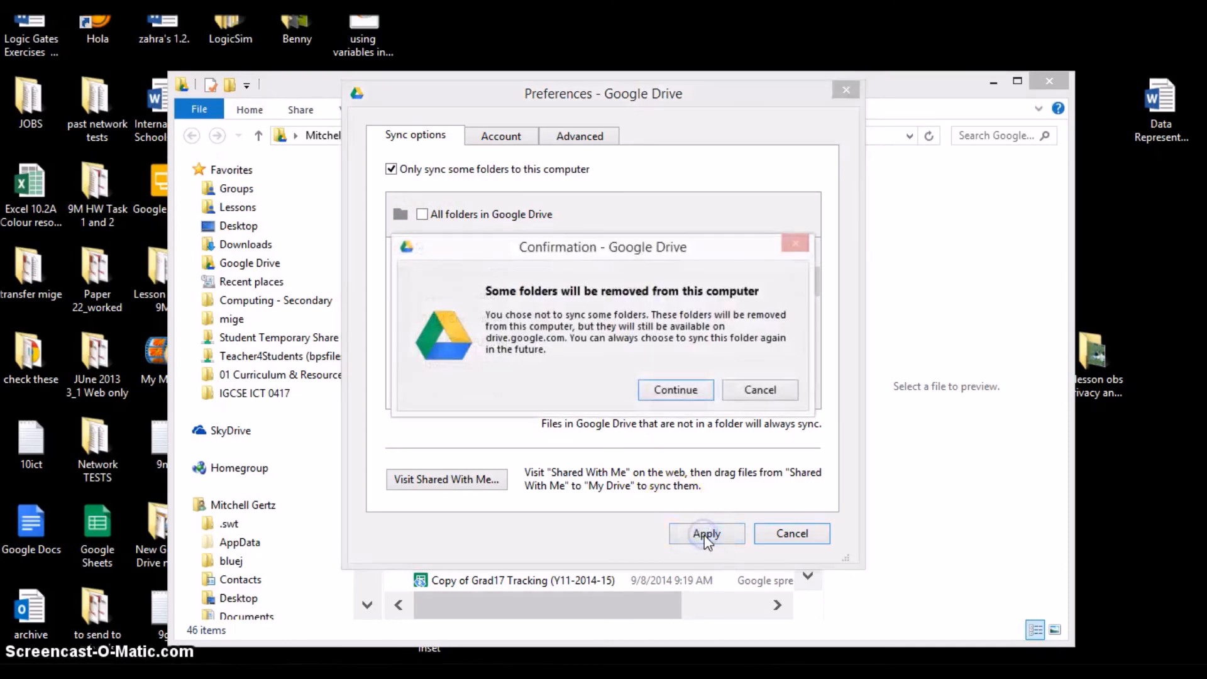
left_click(685, 390)
- Open the 9M HW Task 1 and 2 folder from the desktop, and switch to the Google Drive folder under Favorites
left_click(1004, 195)
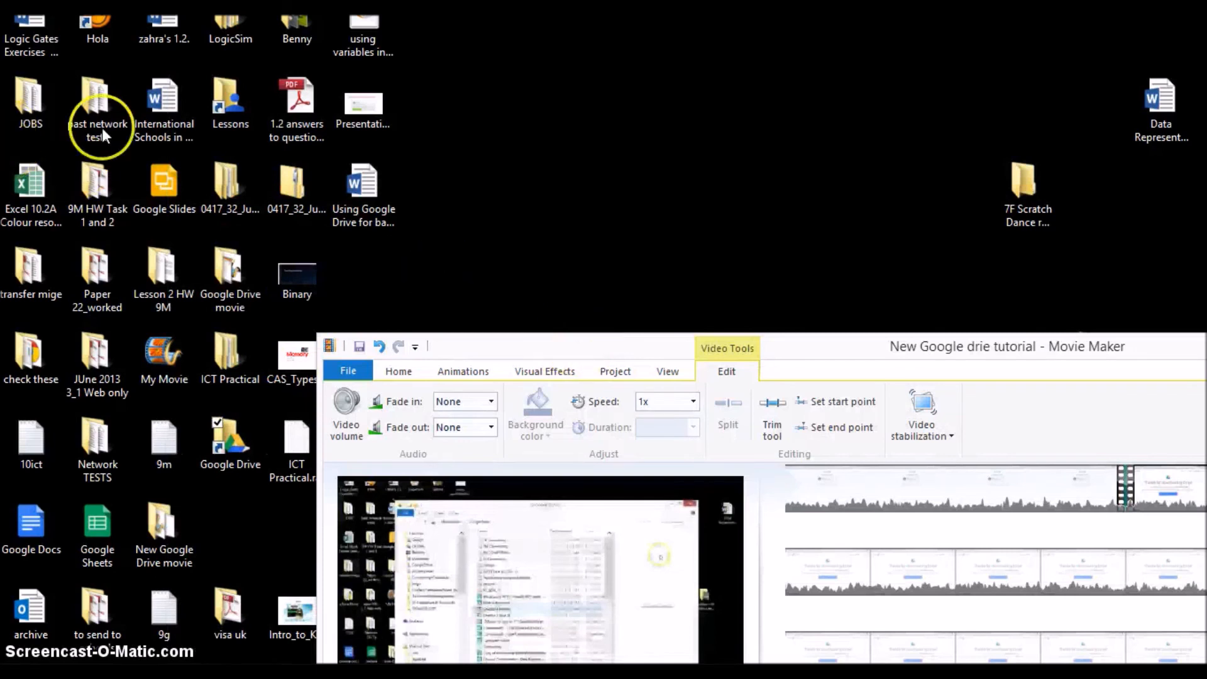
left_click(501, 346)
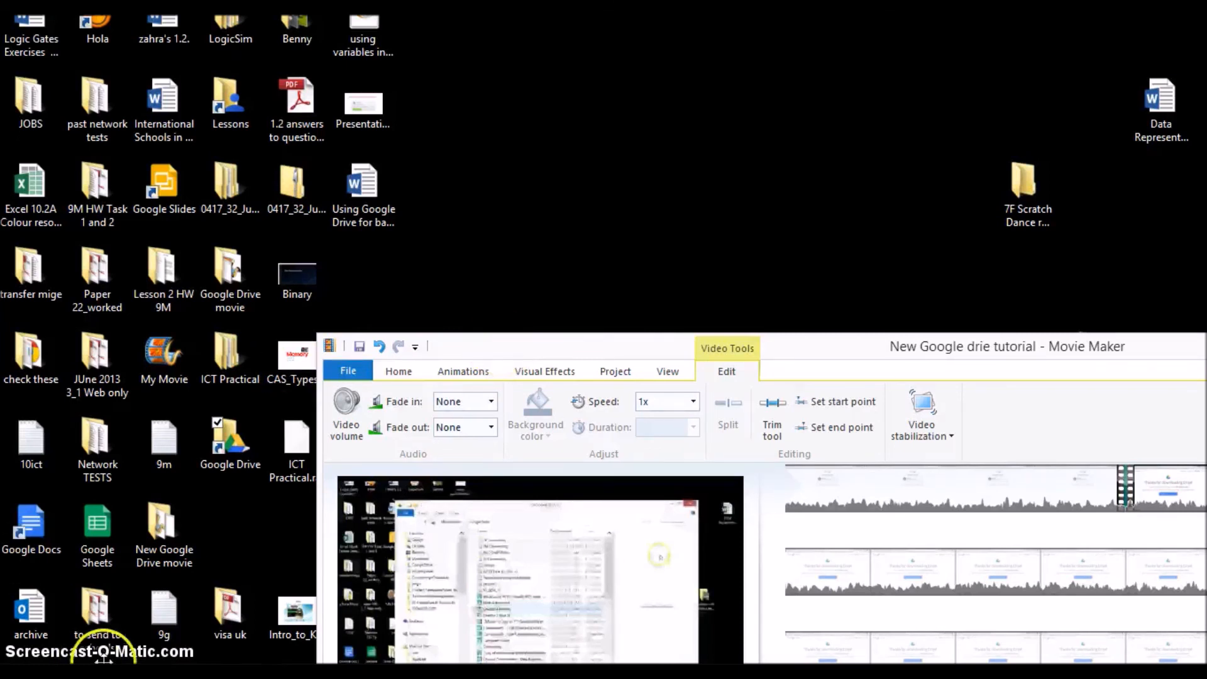
double_click(110, 179)
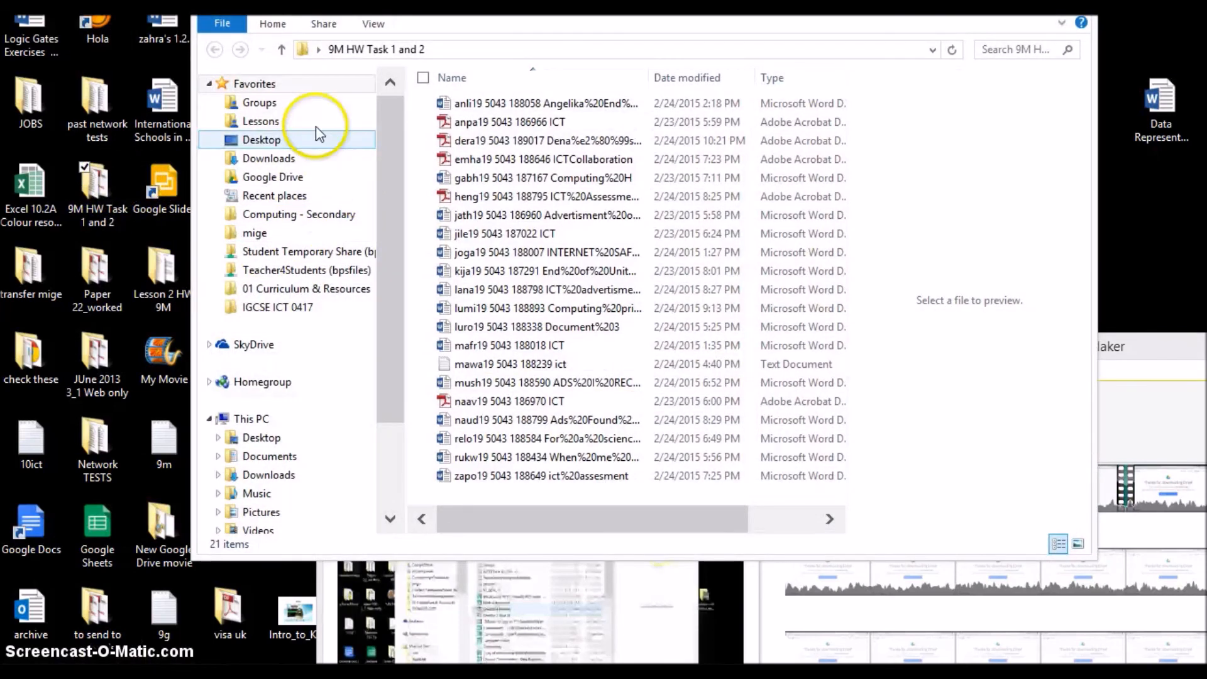
left_click(273, 178)
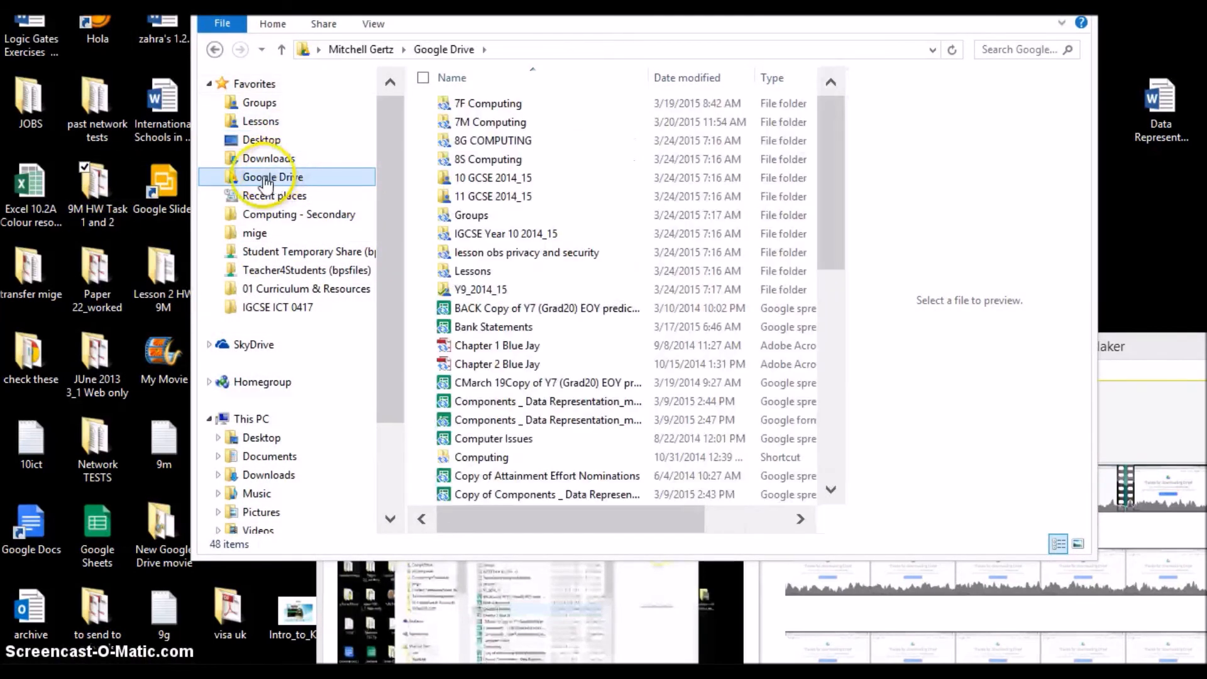